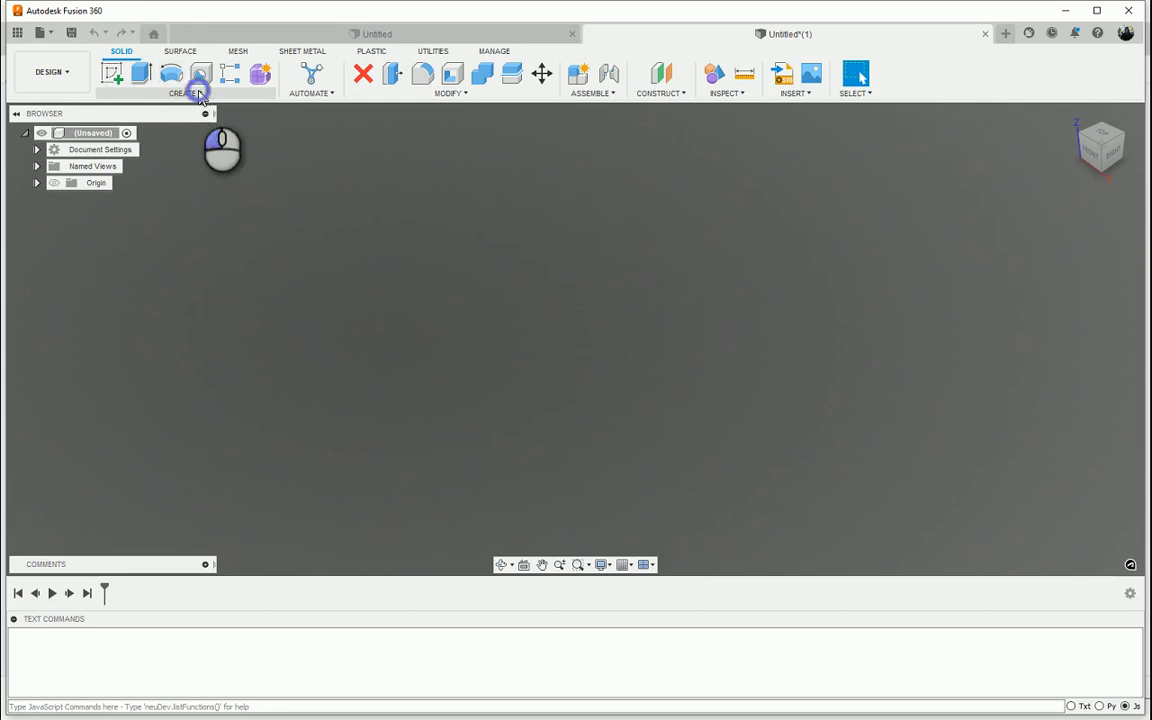
Start a box primitive on the horizontal origin plane, placing a 50 by 50 mm base with its first corner at the origin
click(199, 93)
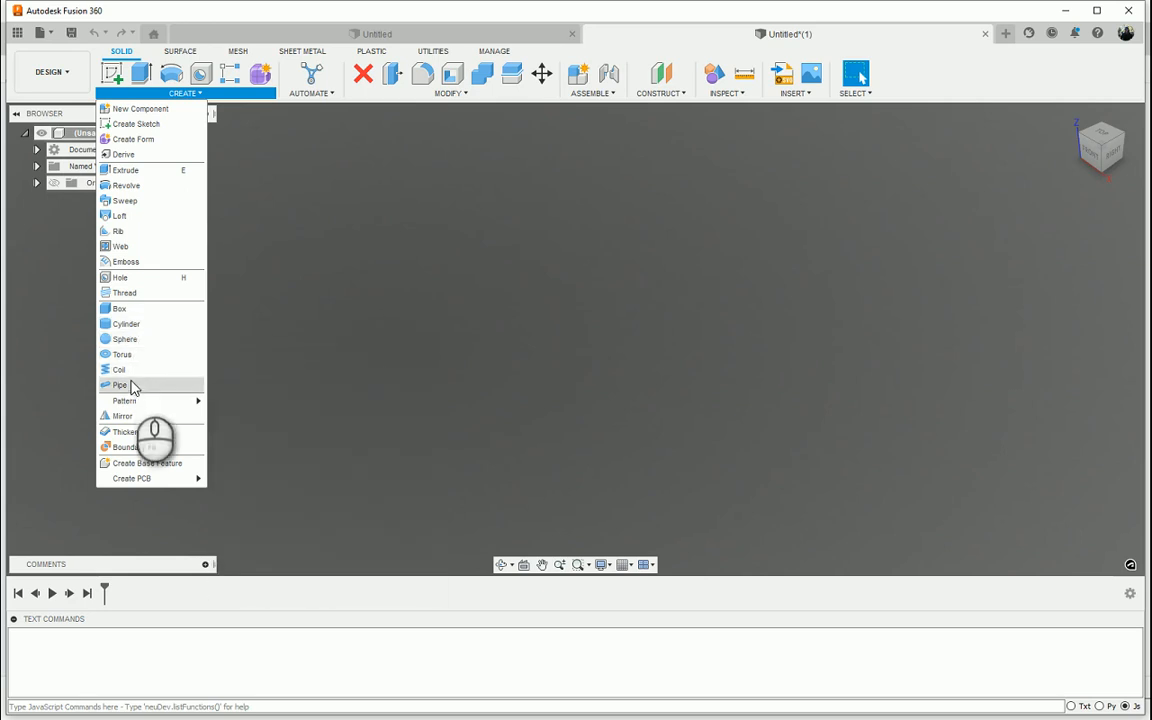
click(136, 314)
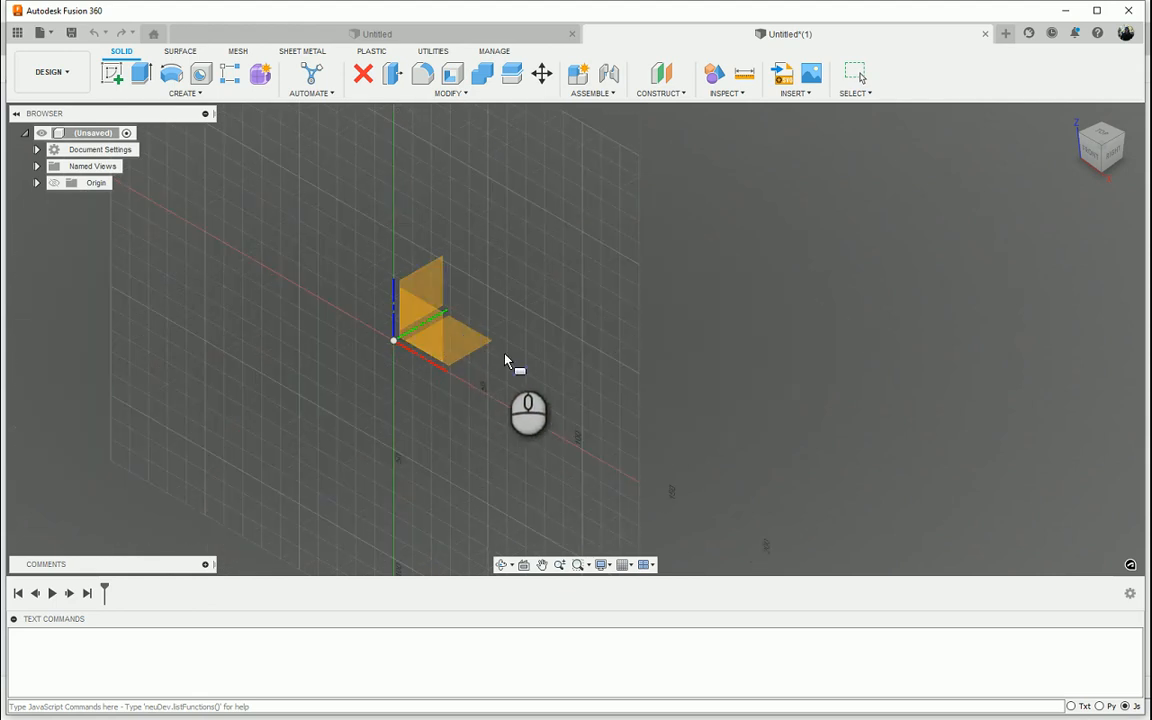
click(477, 345)
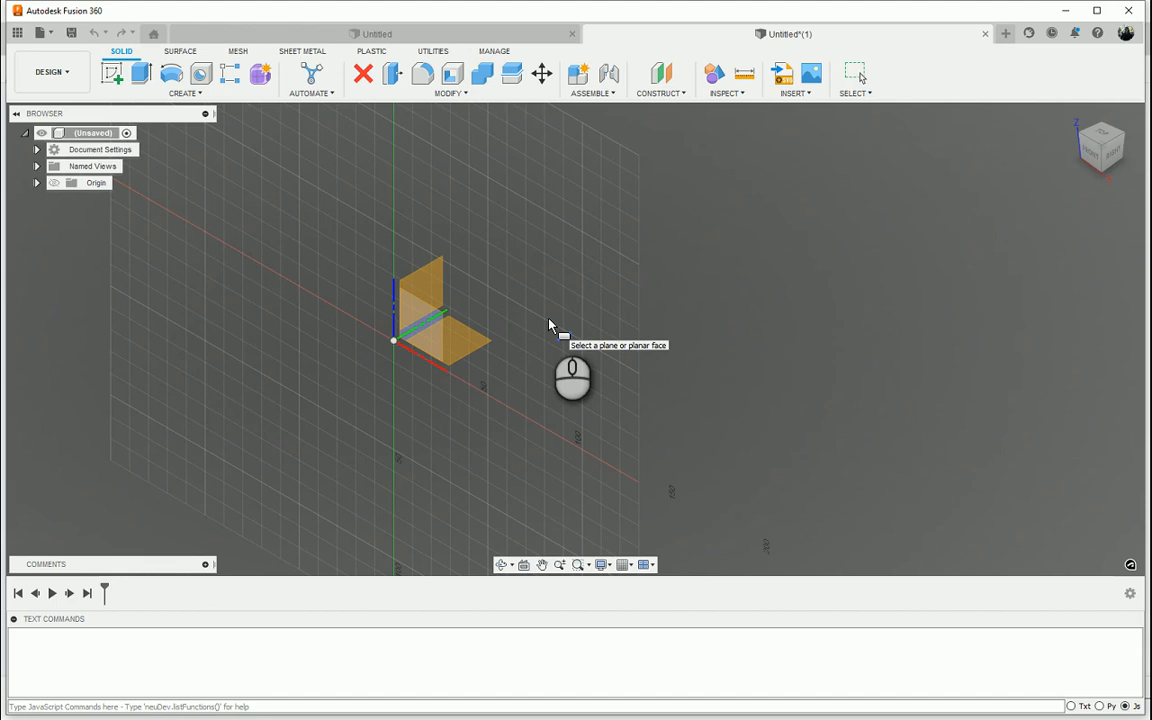
click(478, 345)
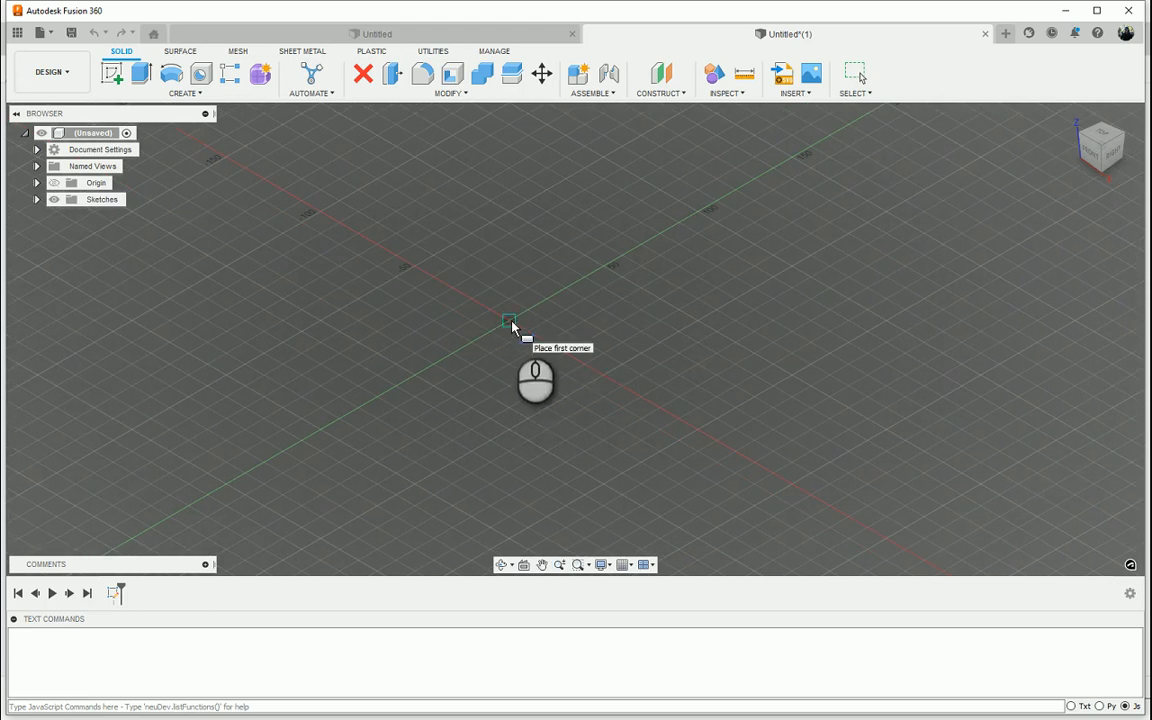
click(510, 322)
middle_drag(635, 359, 353, 341)
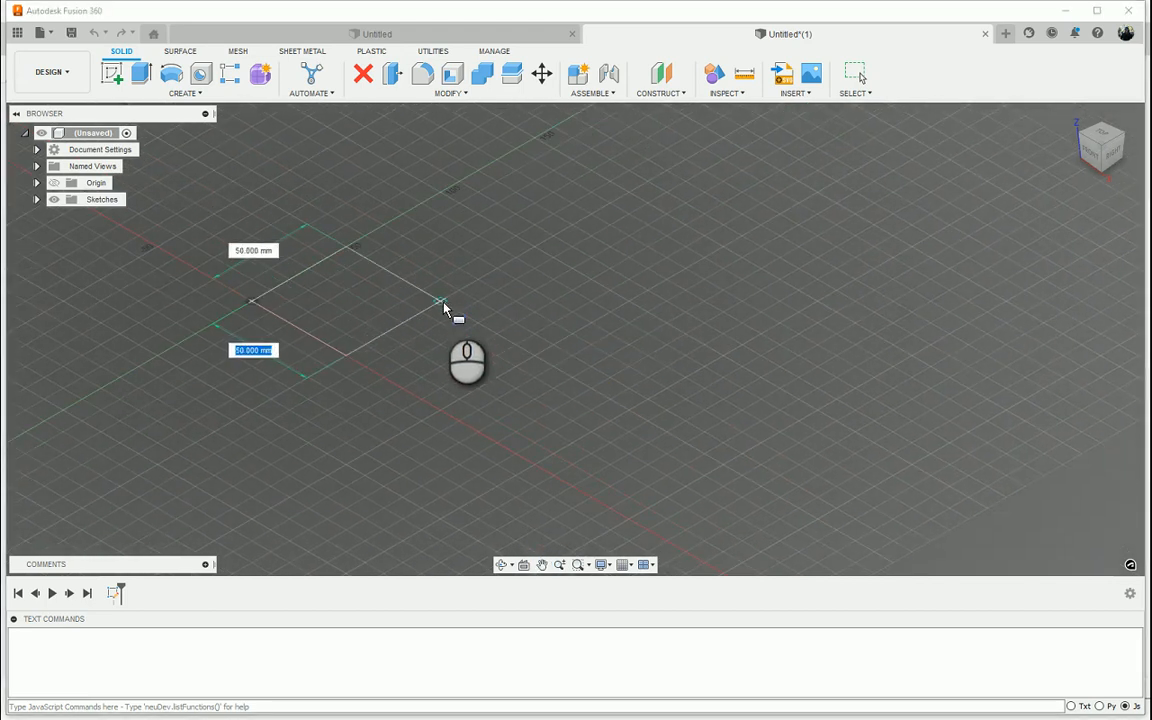
click(443, 303)
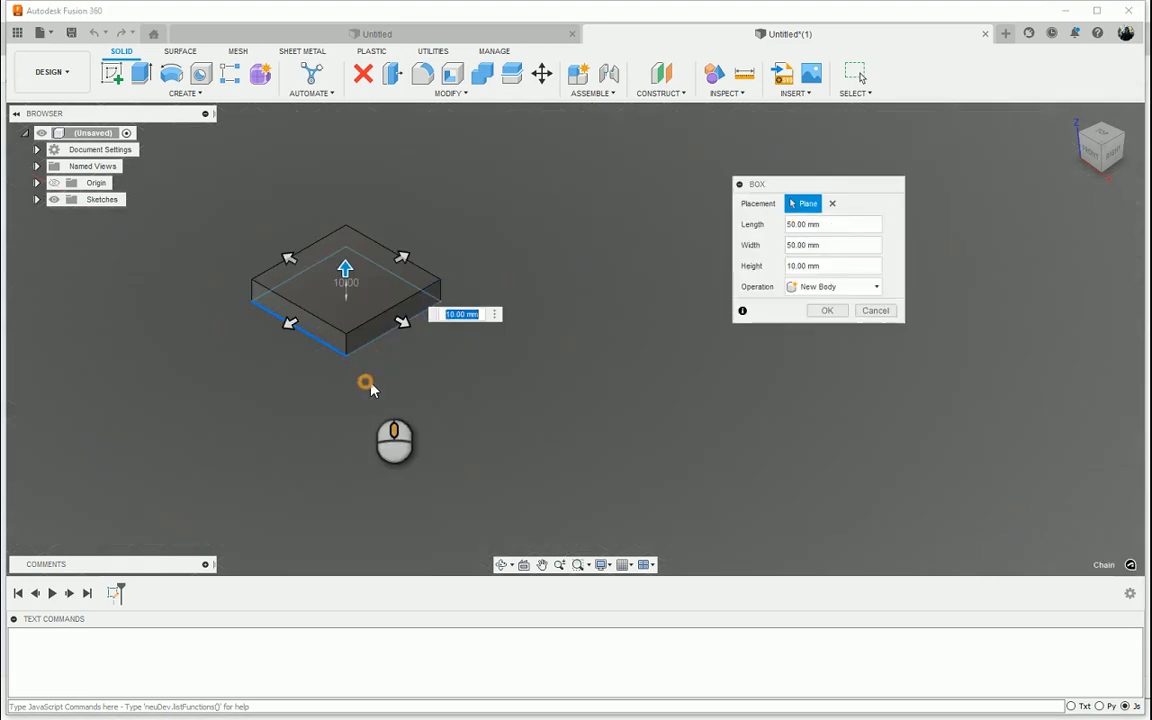
drag(823, 185, 581, 158)
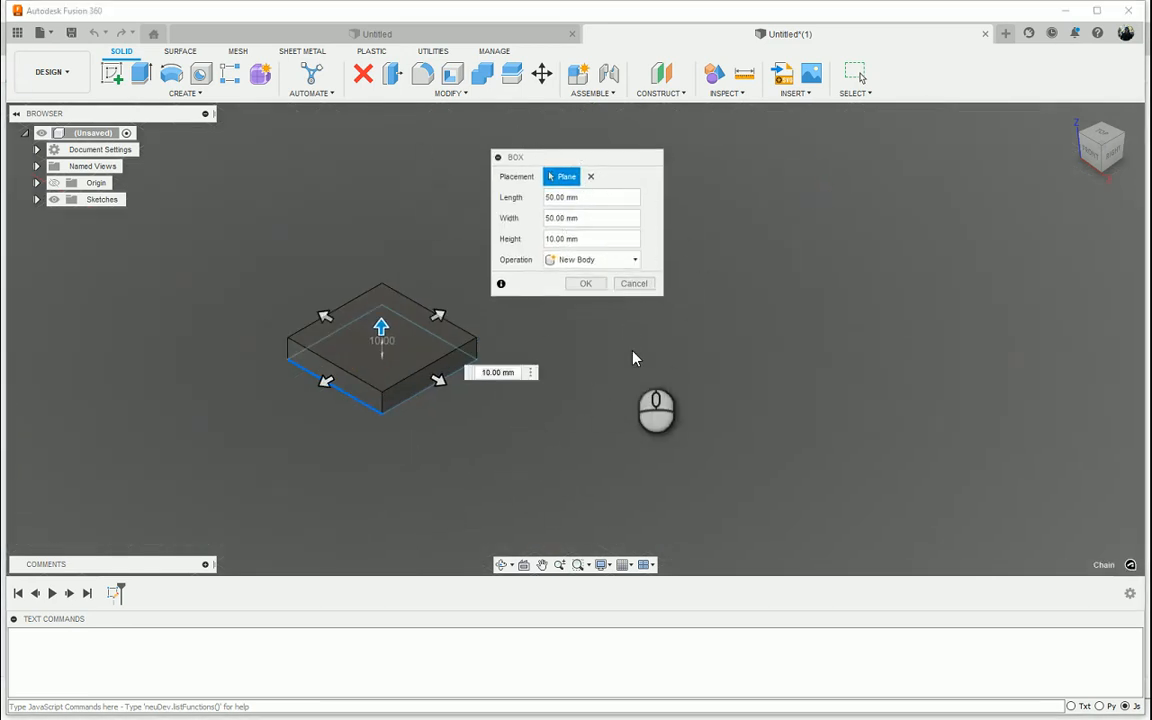
click(594, 197)
click(592, 218)
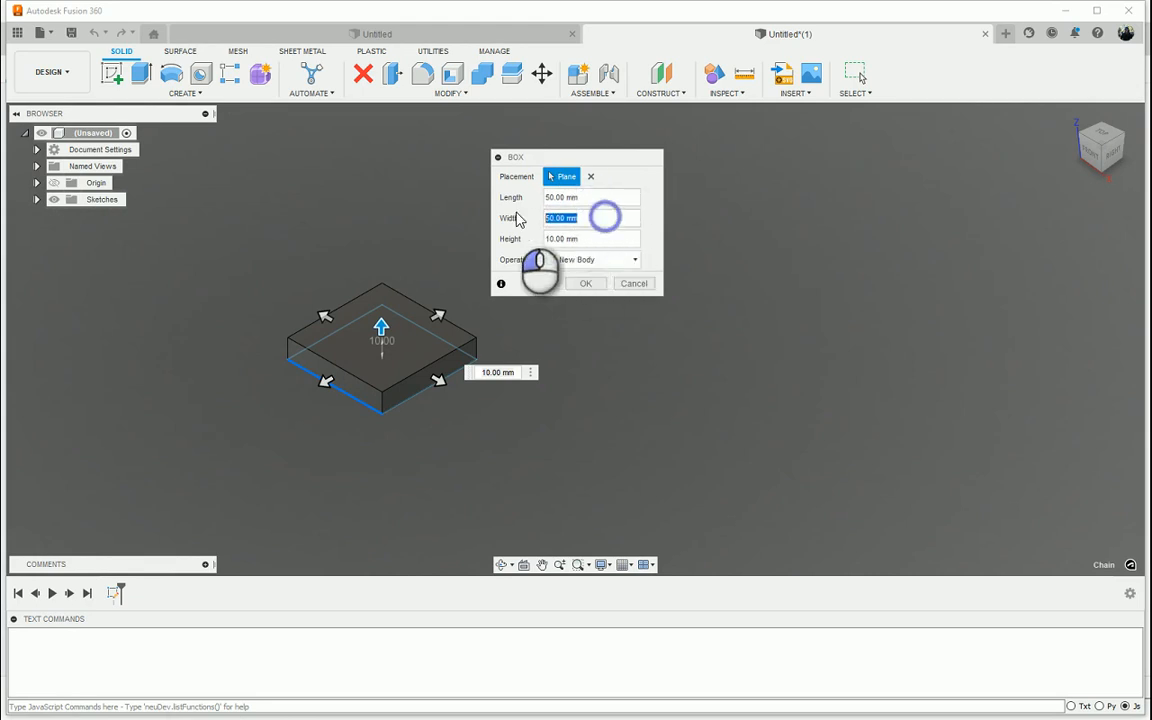
click(584, 238)
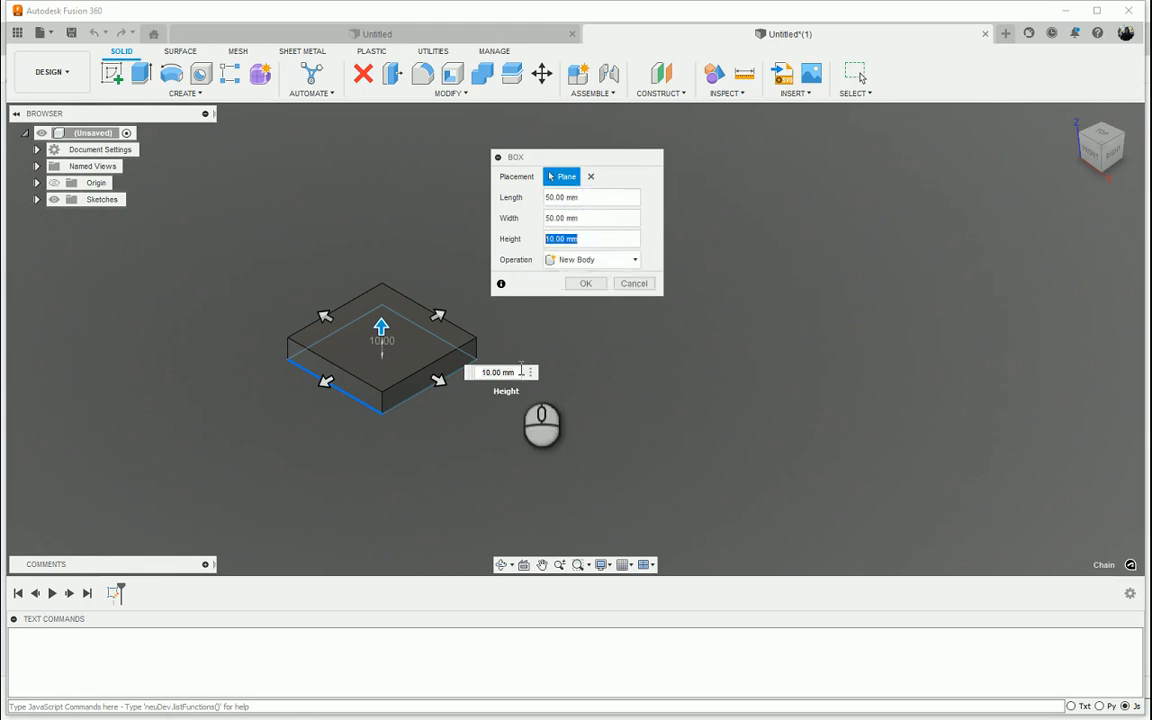
click(620, 259)
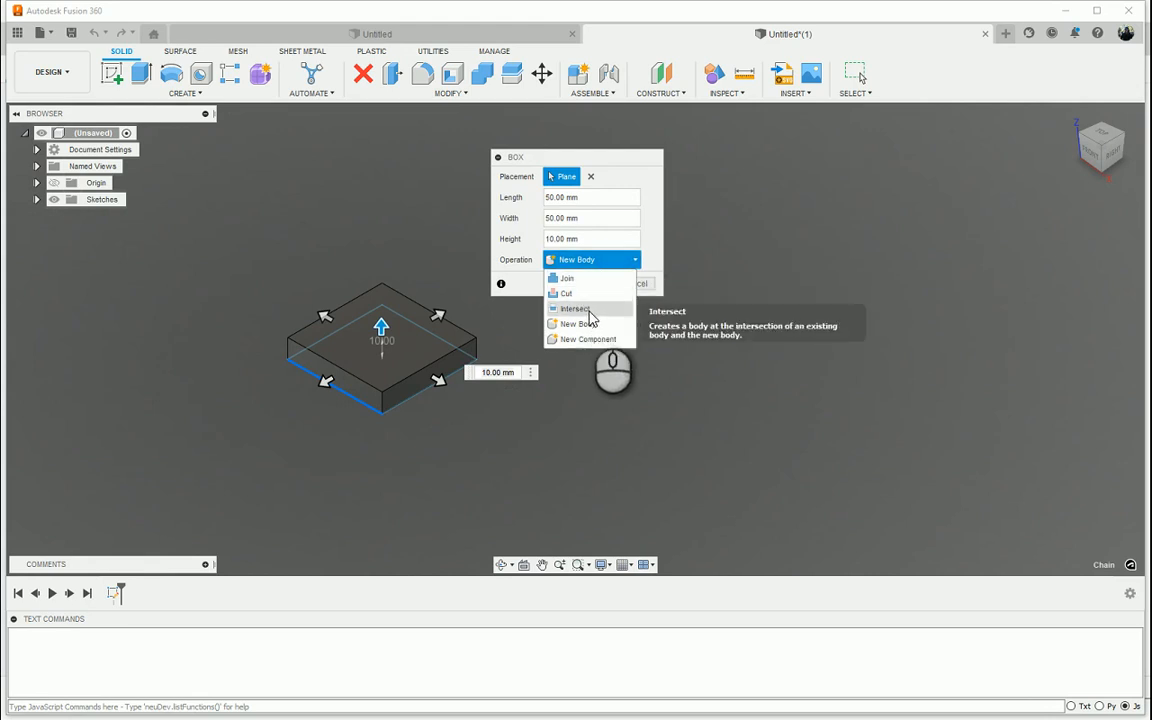
click(600, 157)
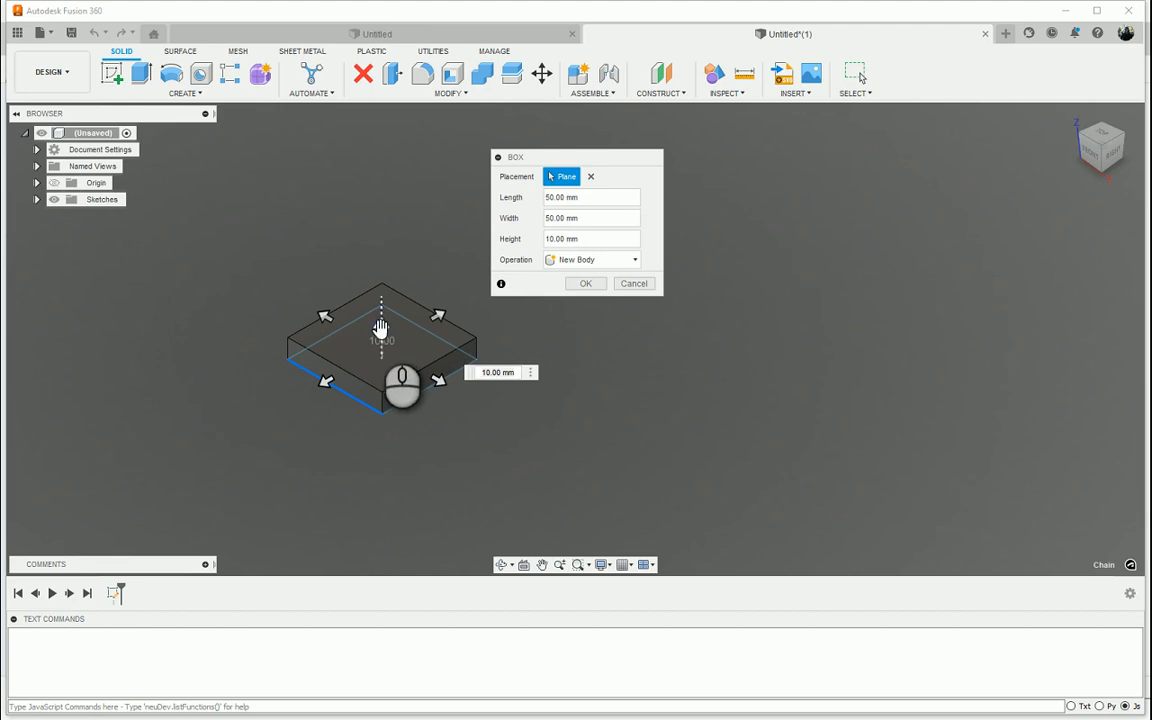
Stretch the box preview to a height of 30 mm and a length of 60 mm with its manipulators
drag(381, 329, 382, 268)
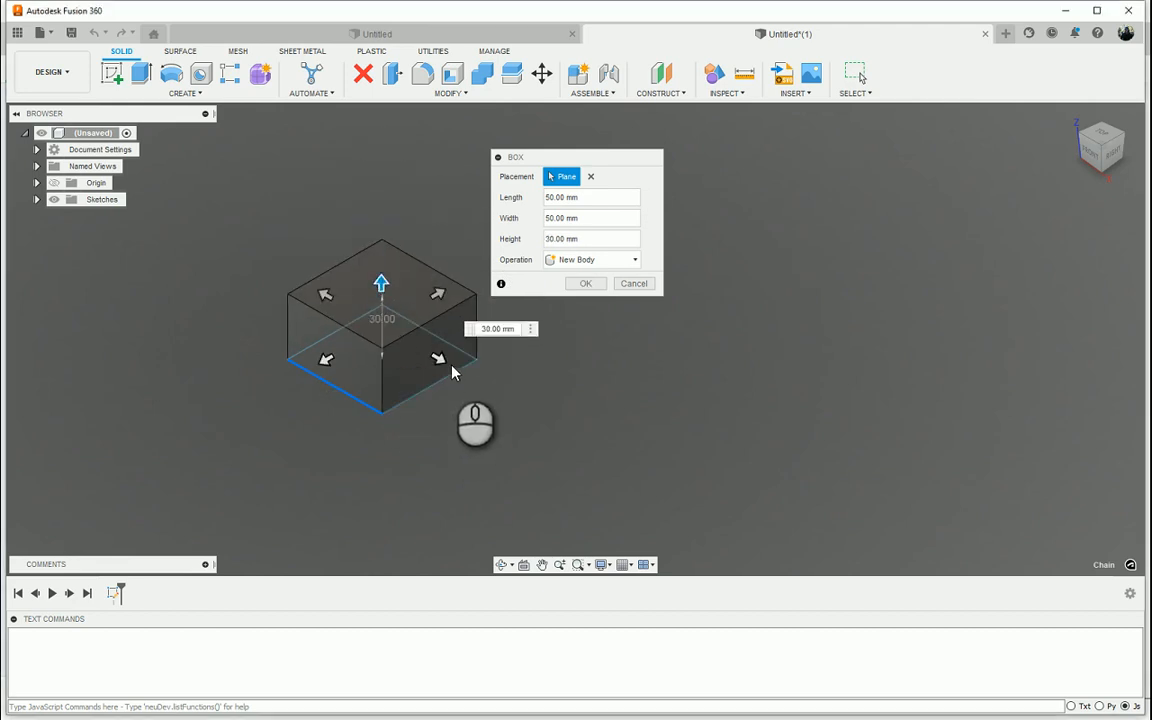
drag(437, 360, 419, 342)
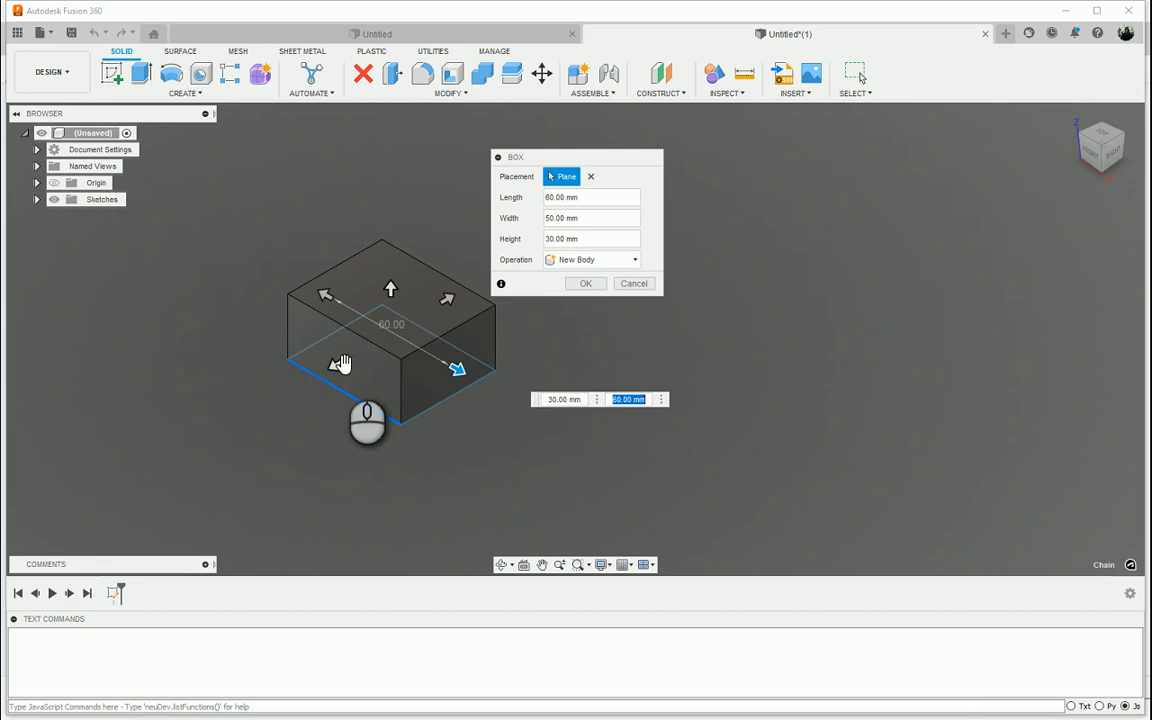
mouse_move(328, 365)
mouse_down()
mouse_move(205, 446)
mouse_move(342, 347)
mouse_move(355, 352)
mouse_move(337, 362)
mouse_up()
middle_drag(517, 396, 488, 466)
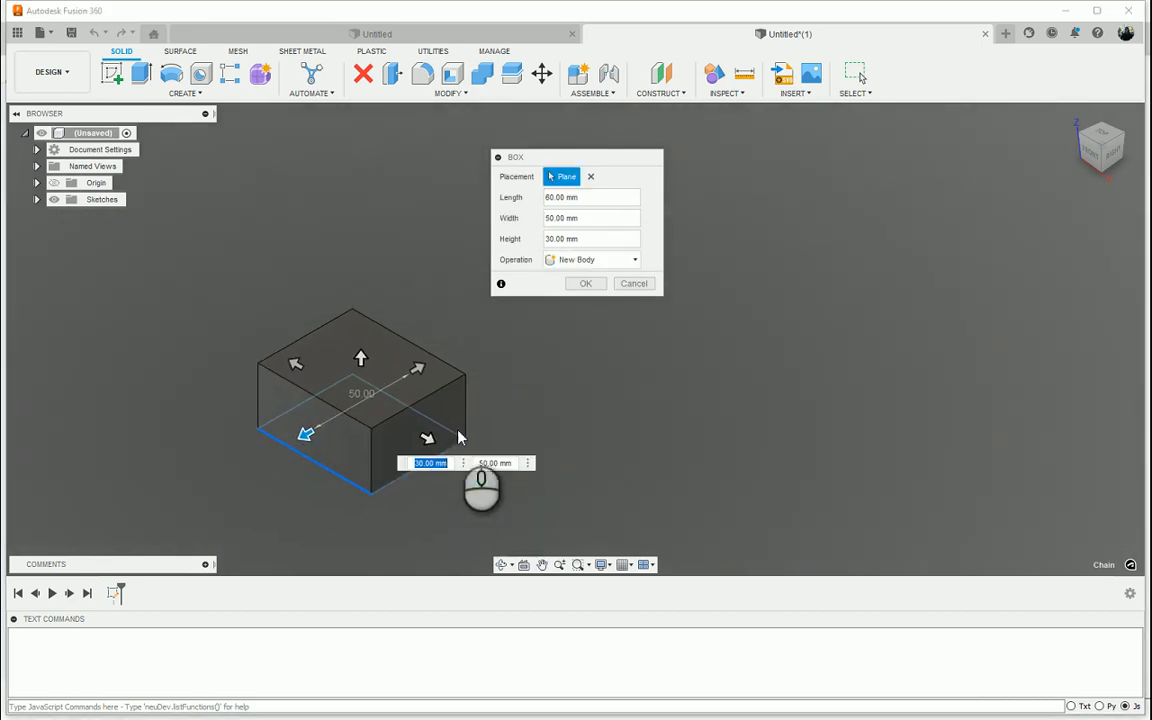
Set the box's height to 30 mm and its length to 75 mm, and create it as a new body
key(Tab)
key(Tab)
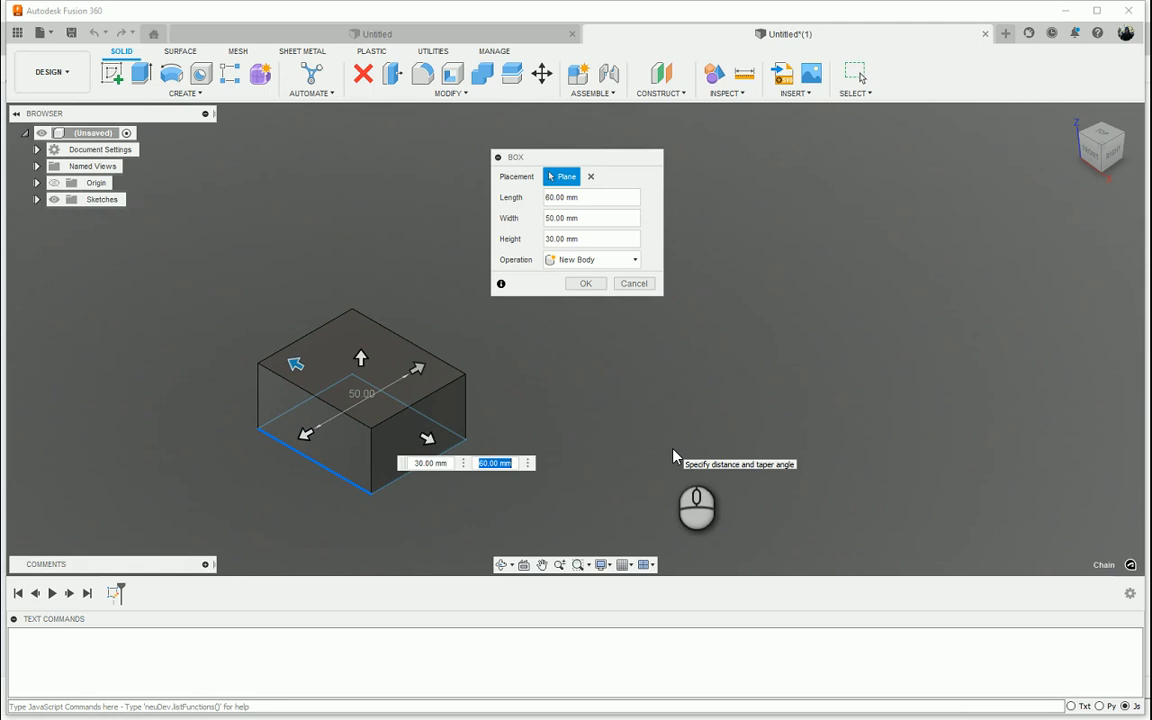
key(Tab)
key(Tab)
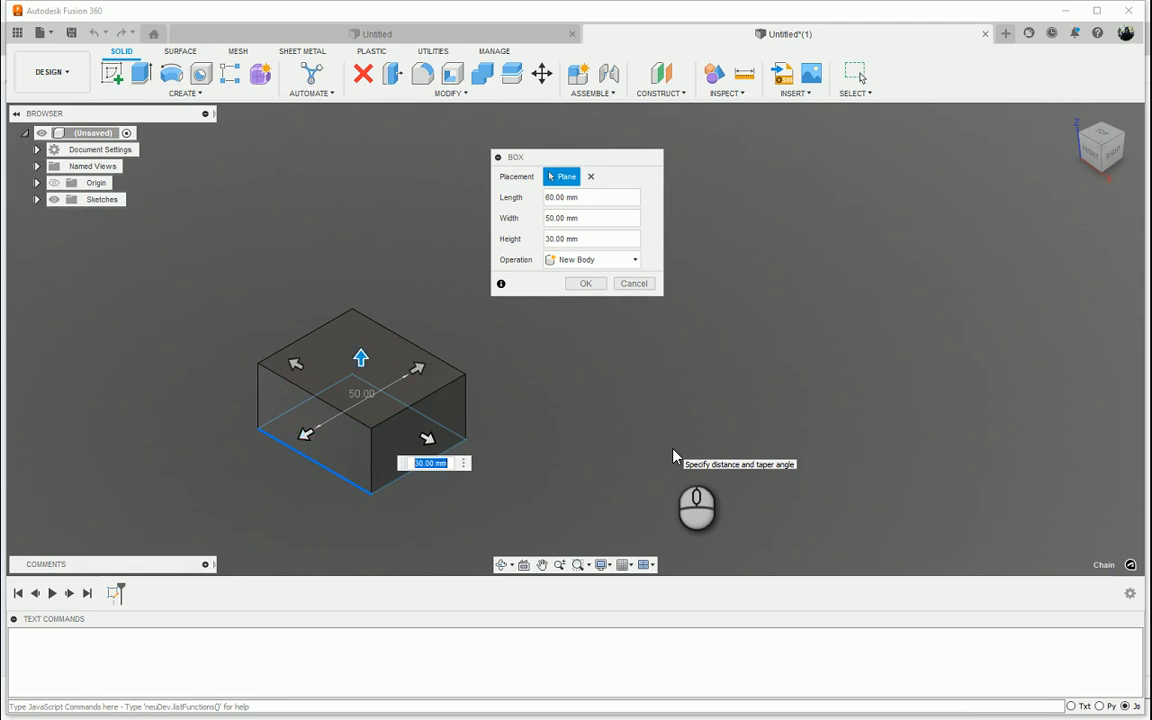
text(25)
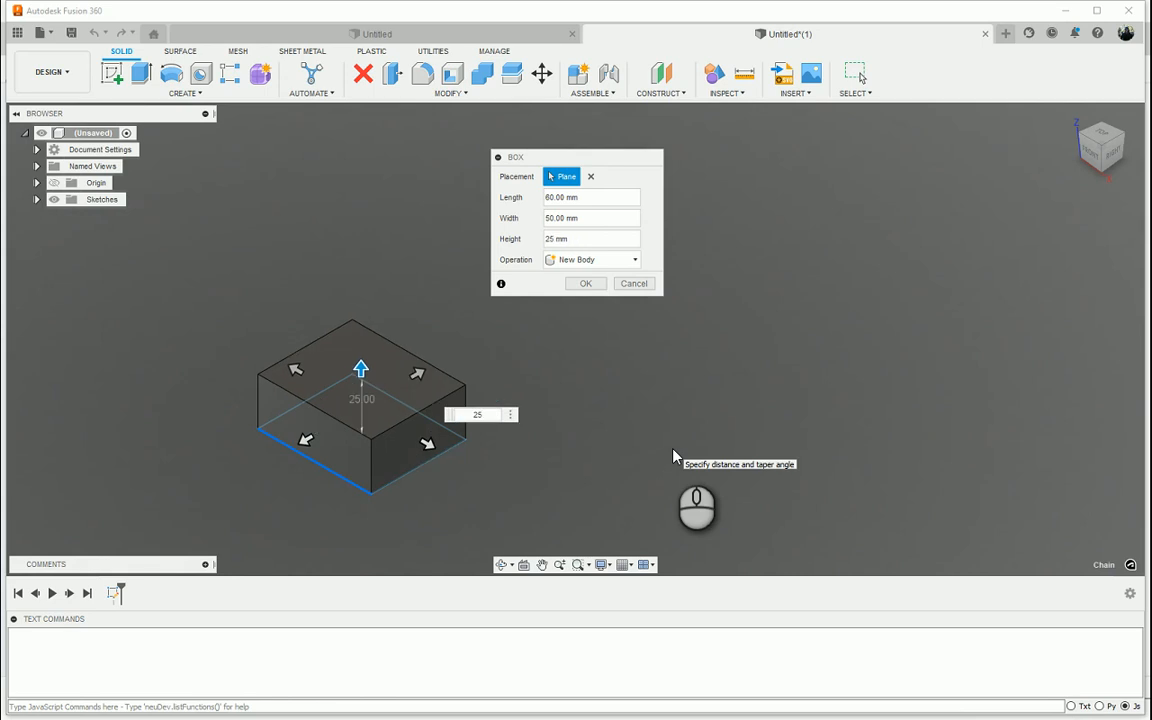
key(Tab)
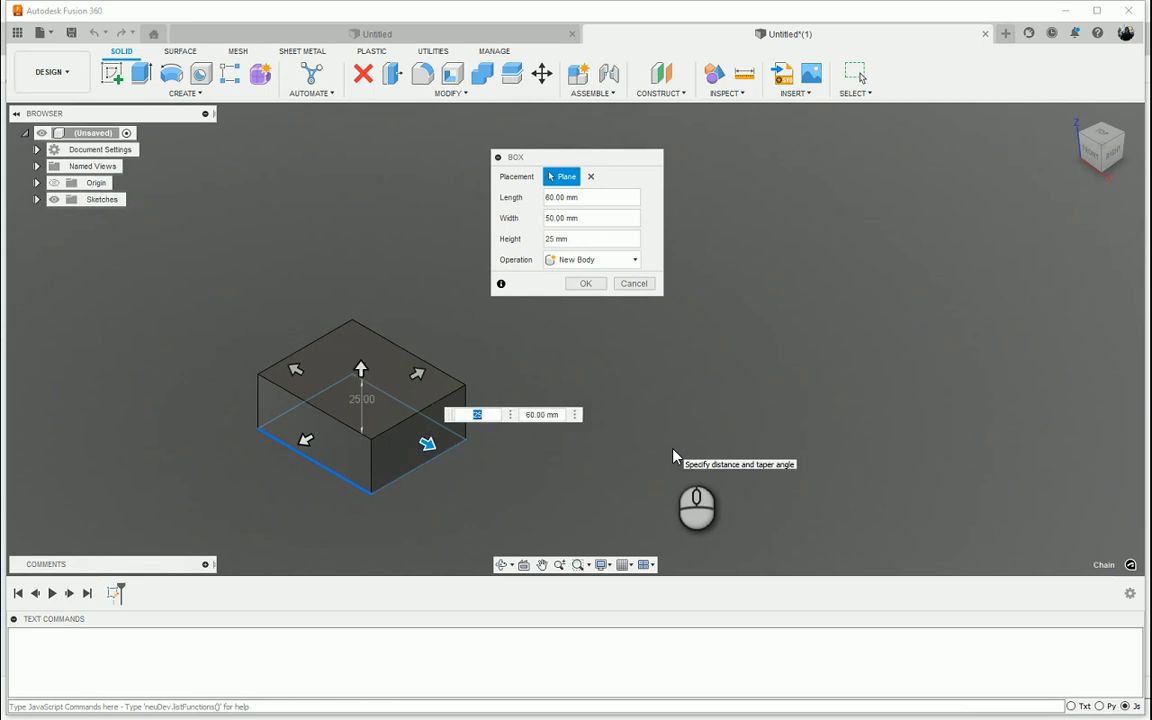
text(30)
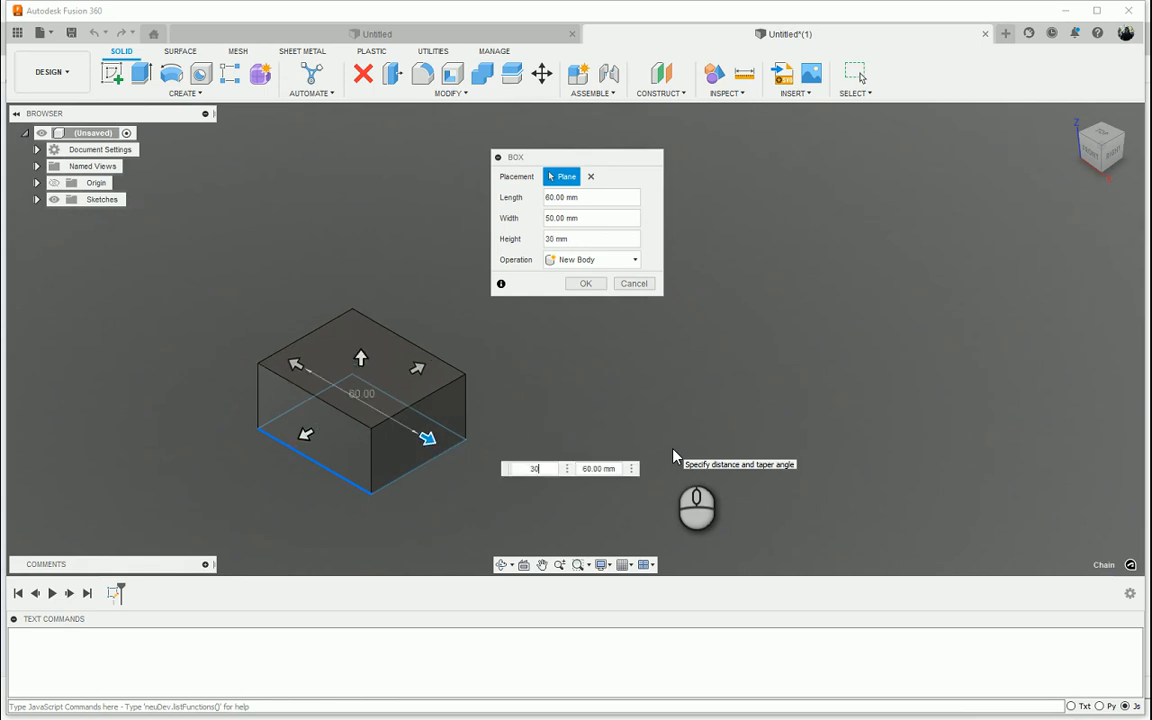
key(Tab)
text(75)
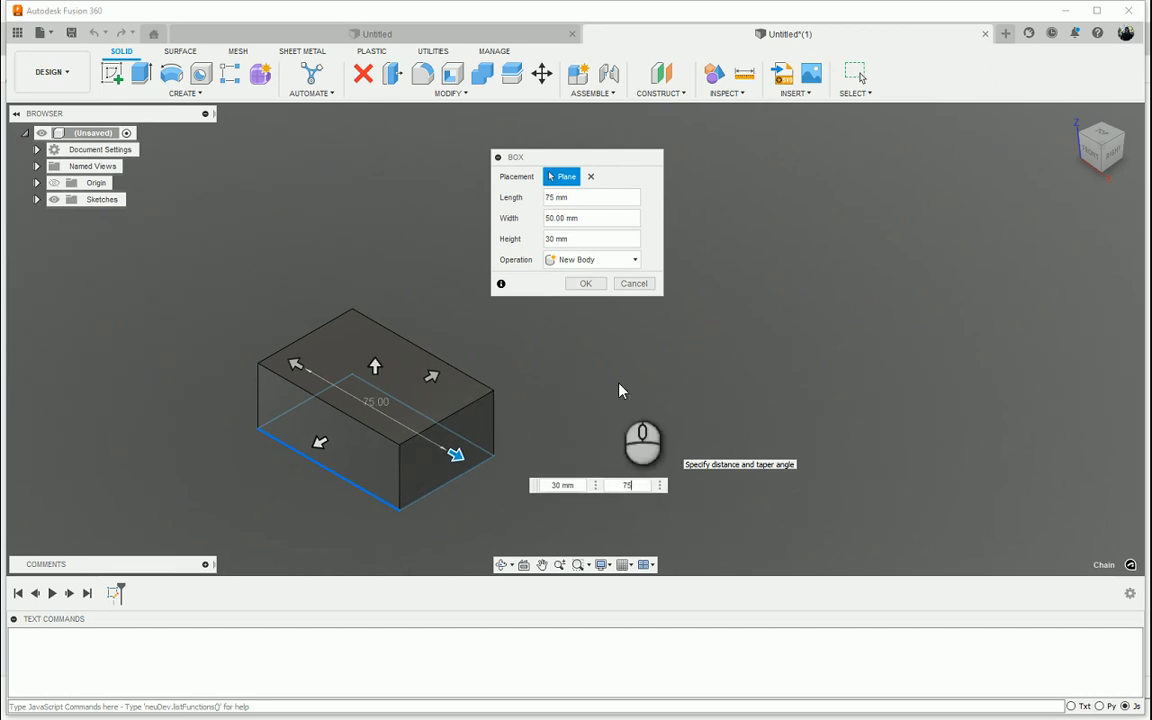
click(583, 284)
middle_drag(570, 446, 643, 357)
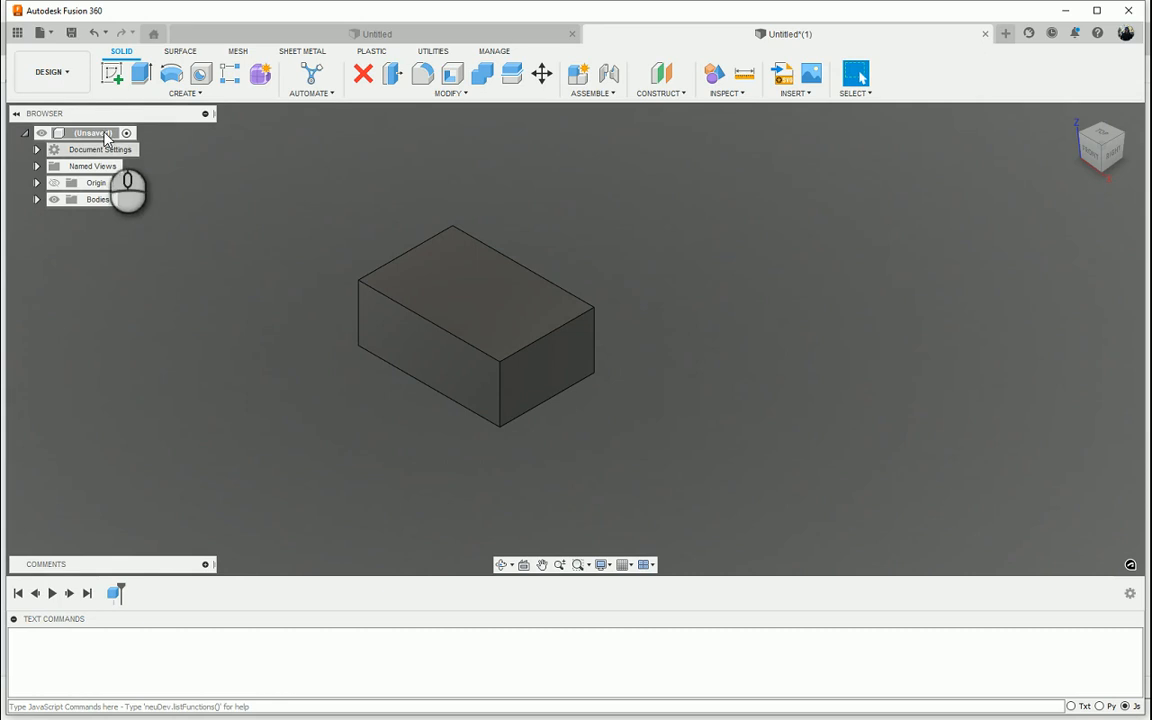
Place a joined cylinder about 20 mm in diameter on the box's right end face and extend it to 40 mm
click(190, 93)
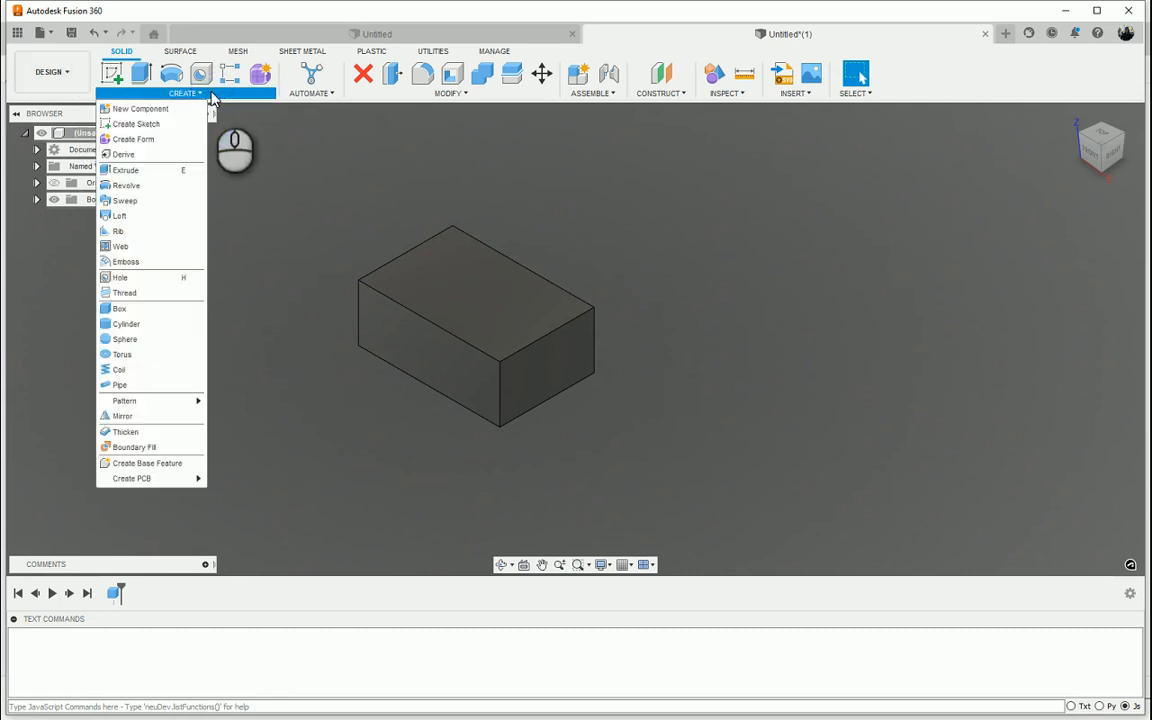
click(132, 325)
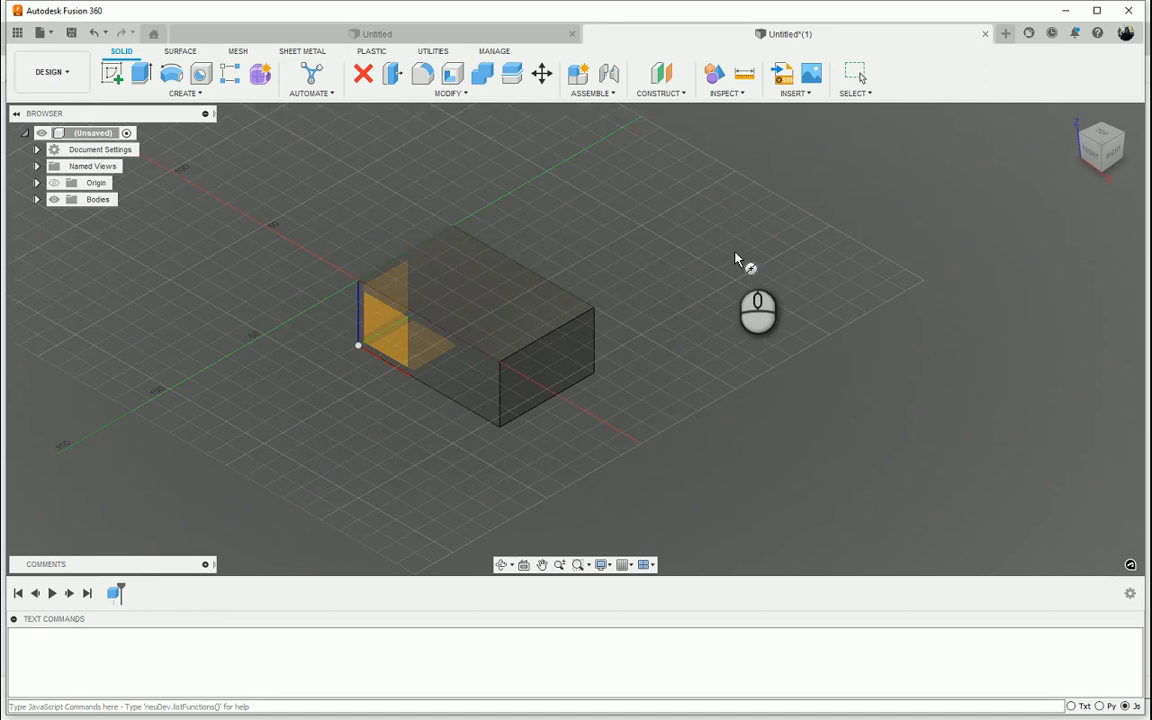
mouse_move(536, 373)
shift+middle_down()
mouse_move(458, 398)
mouse_move(611, 349)
mouse_move(531, 338)
mouse_move(479, 362)
mouse_move(597, 325)
mouse_move(589, 346)
mouse_move(615, 359)
mouse_move(597, 322)
mouse_move(676, 357)
mouse_move(512, 337)
mouse_move(545, 342)
mouse_move(577, 289)
mouse_move(688, 402)
mouse_move(598, 412)
mouse_move(657, 362)
mouse_move(710, 351)
mouse_move(772, 371)
mouse_move(735, 389)
mouse_move(752, 385)
mouse_move(663, 362)
shift+middle_up()
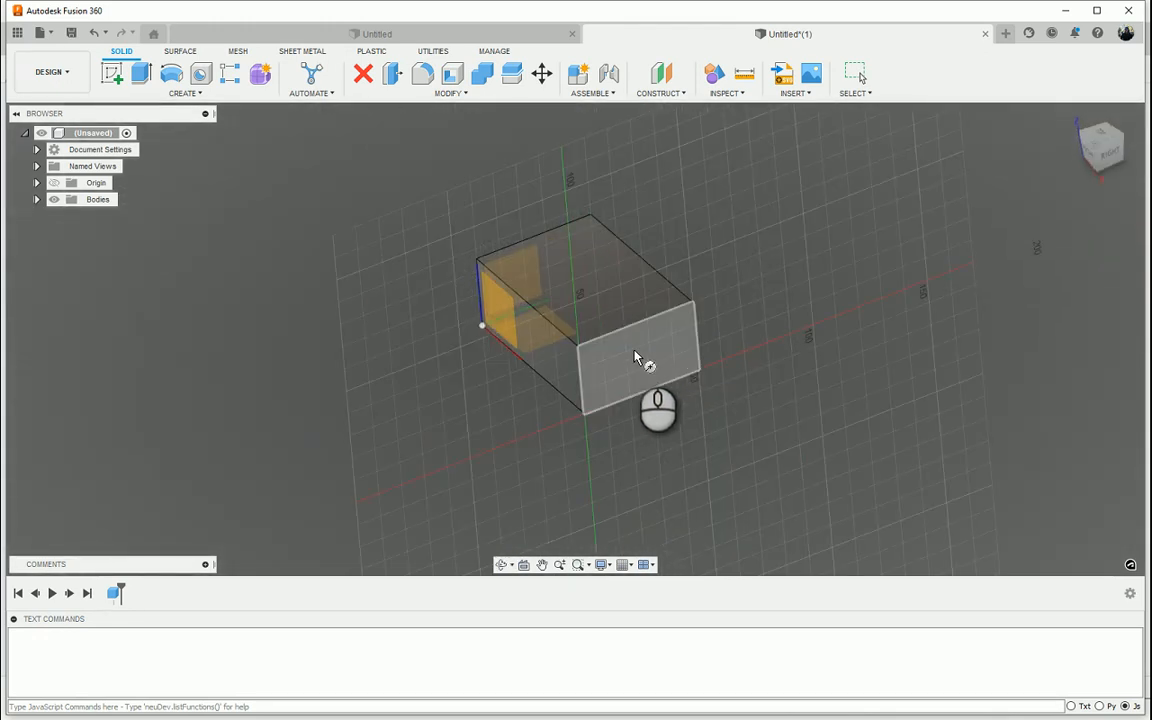
click(643, 360)
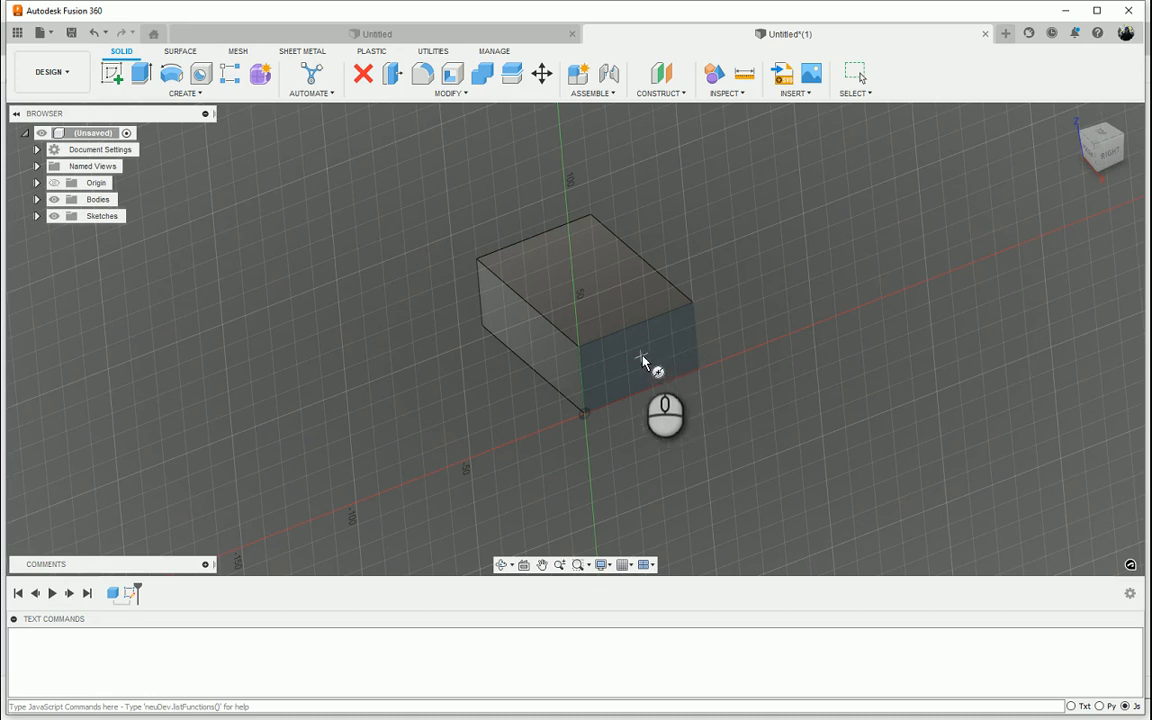
click(643, 356)
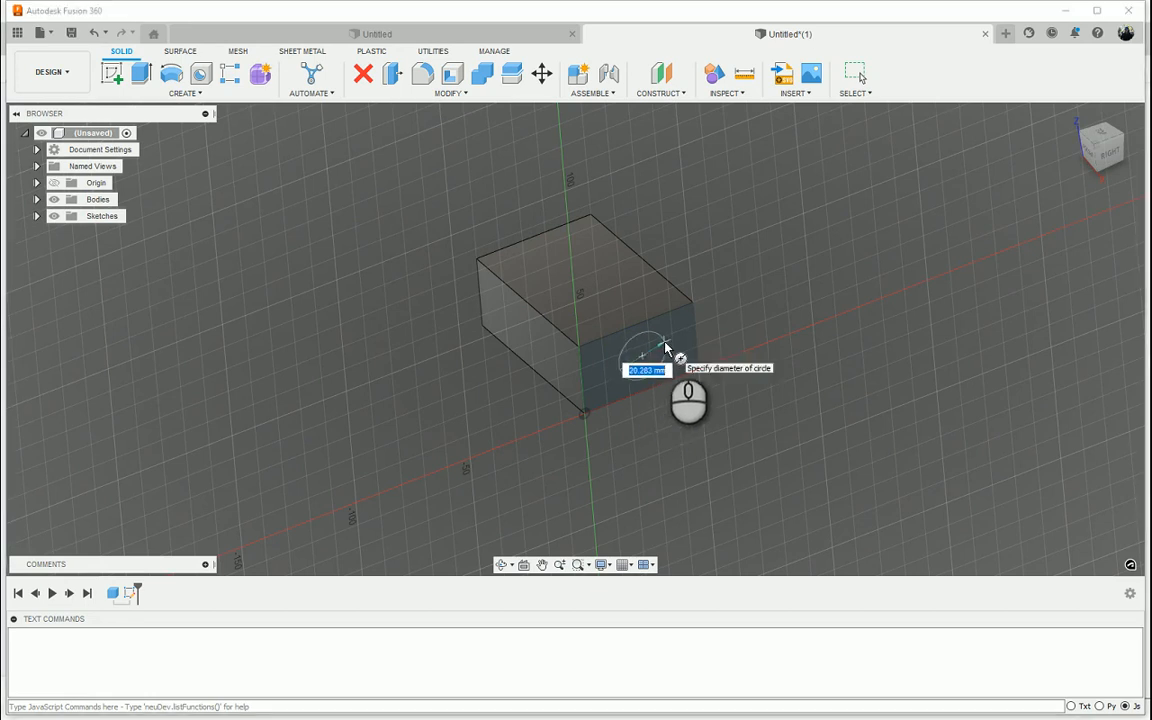
click(666, 347)
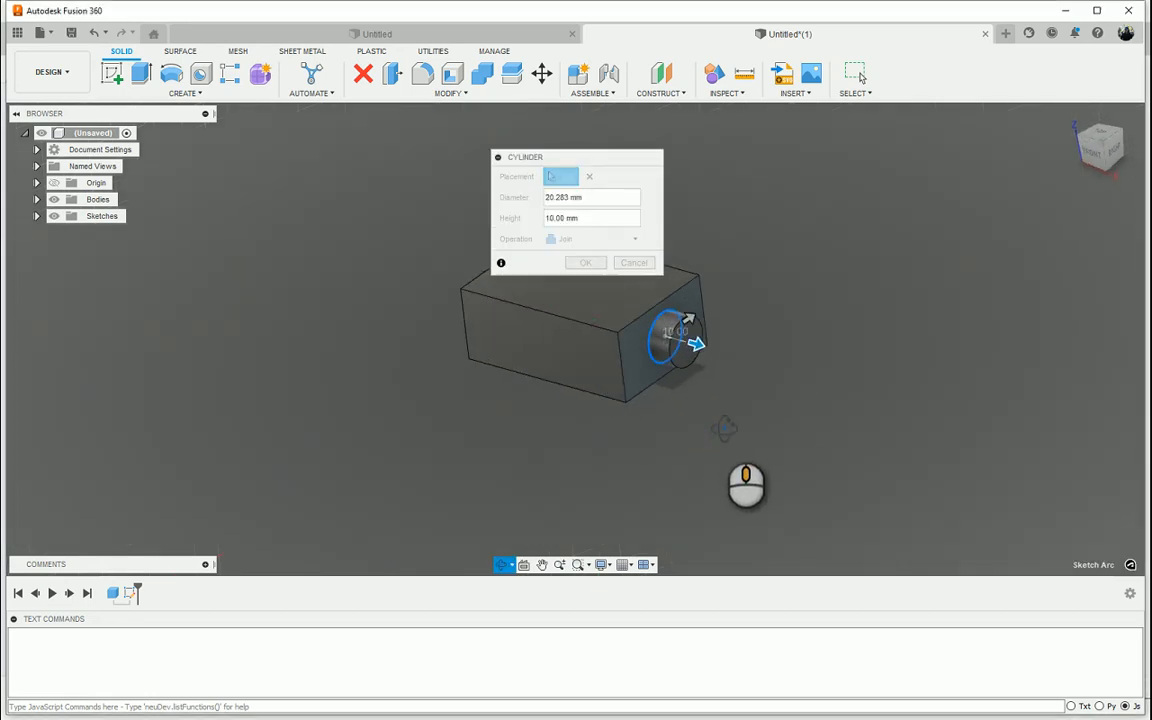
drag(696, 344, 740, 390)
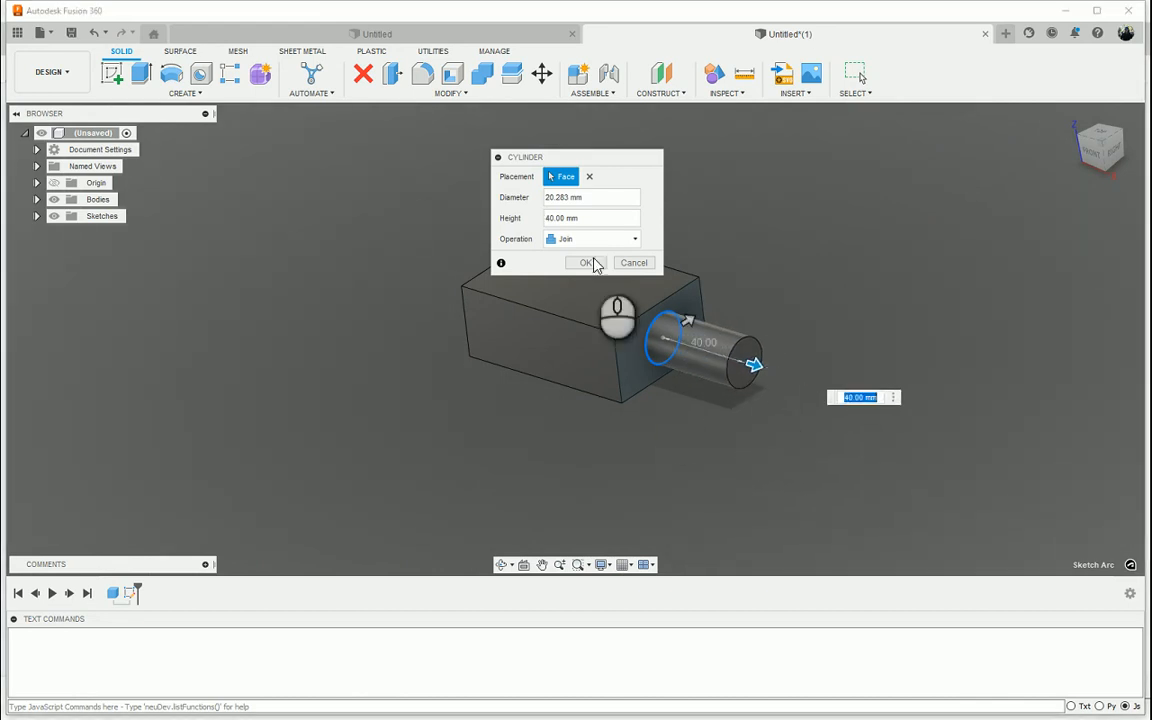
drag(572, 160, 397, 160)
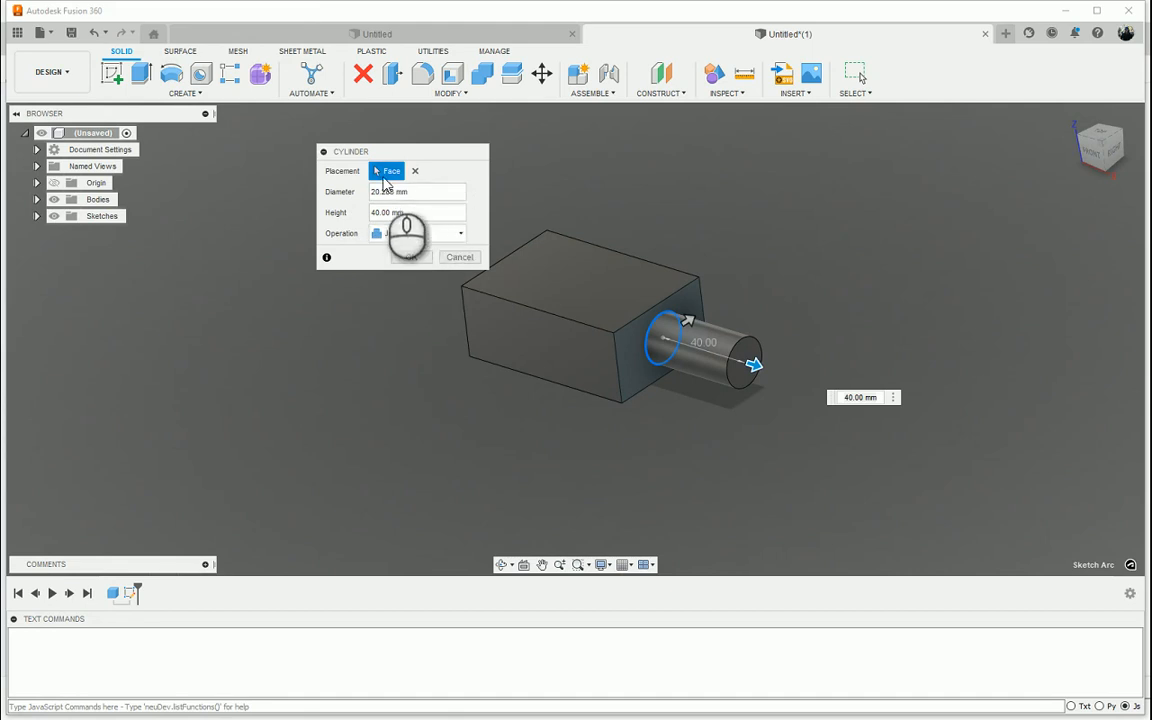
Clear the cylinder's placement on the end face and place it on the box's front face, about 25 mm in diameter
click(416, 172)
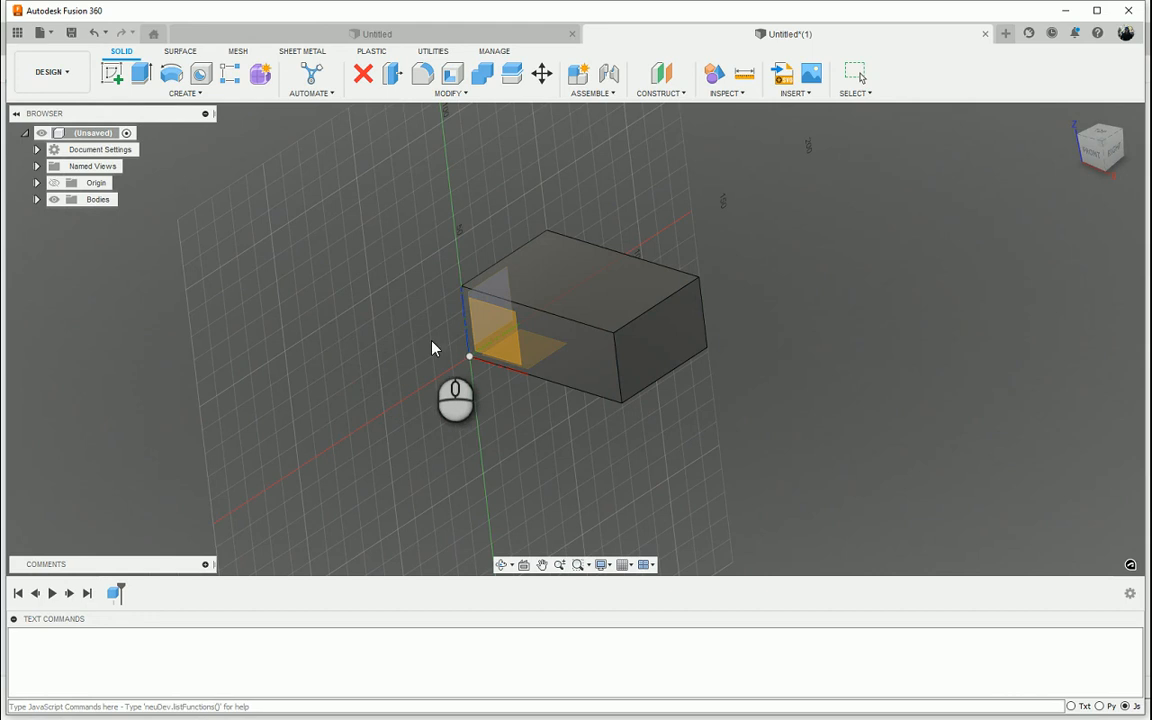
click(600, 362)
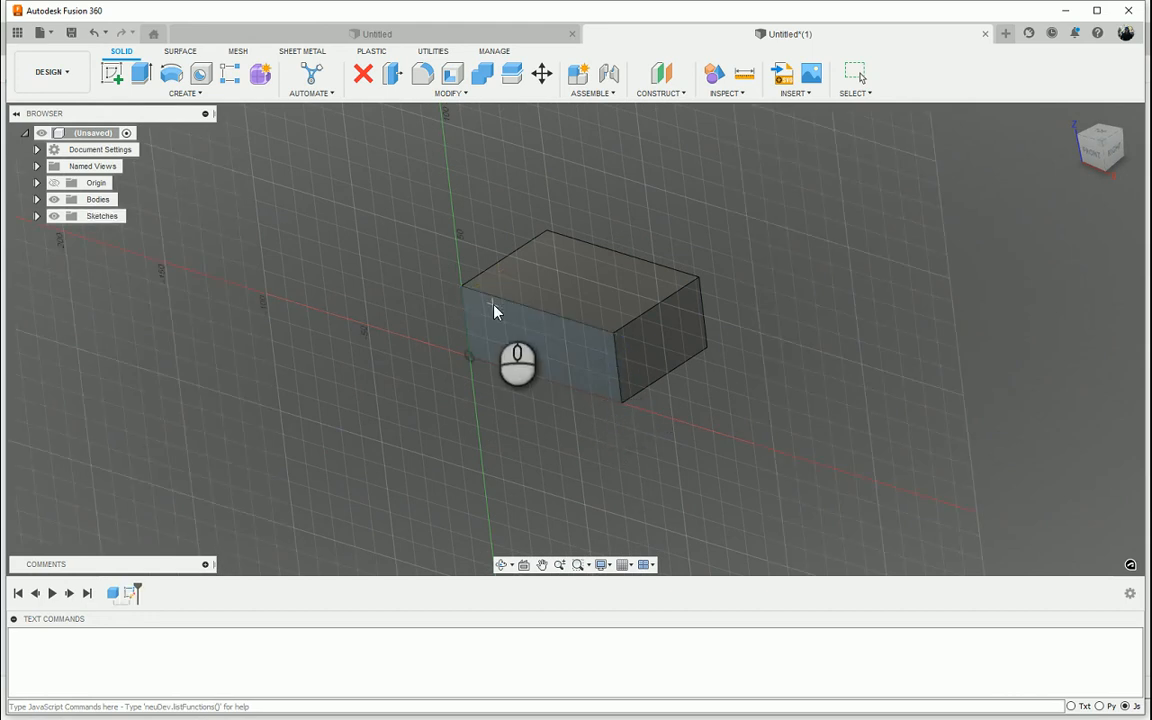
click(543, 345)
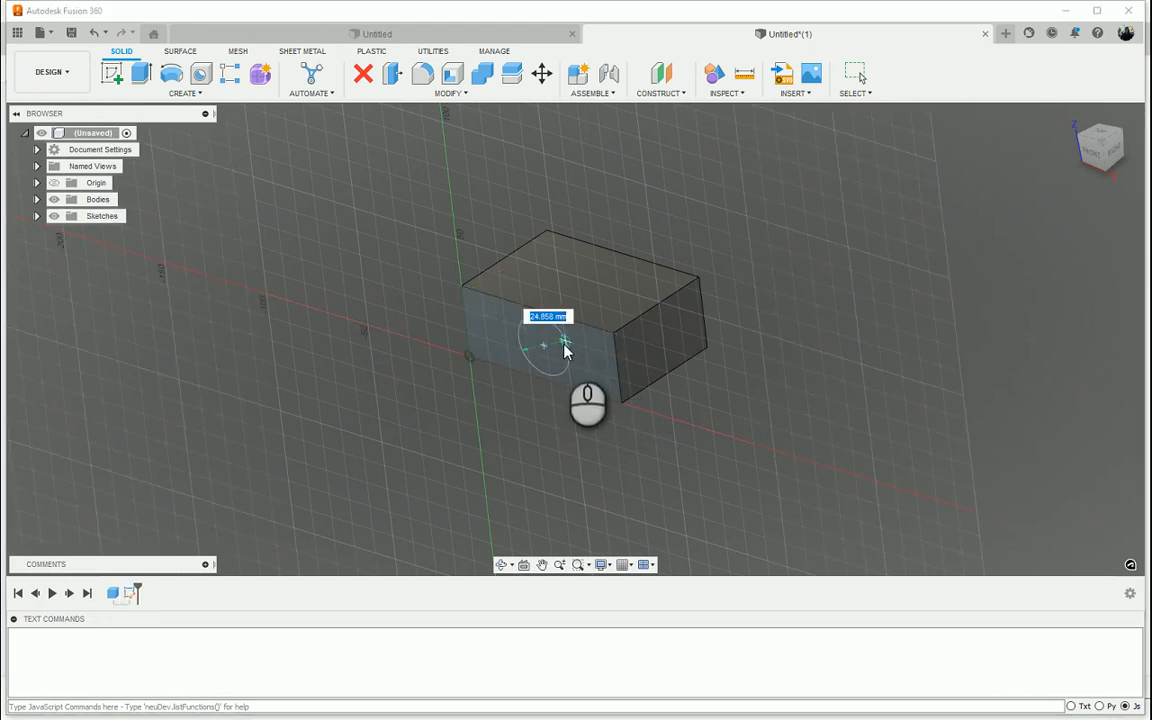
click(563, 338)
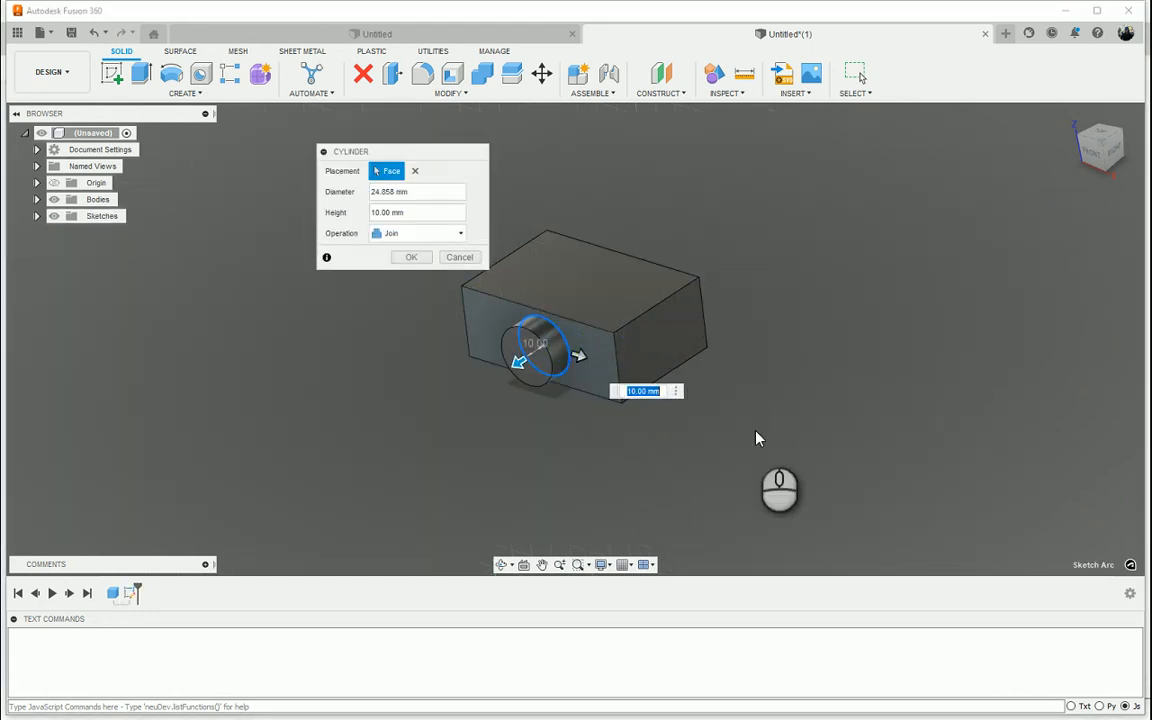
Extend the cylinder 50 mm into the box as a cut, and reverse its height to 50 mm outward from the face
shift+middle_drag(488, 476, 688, 432)
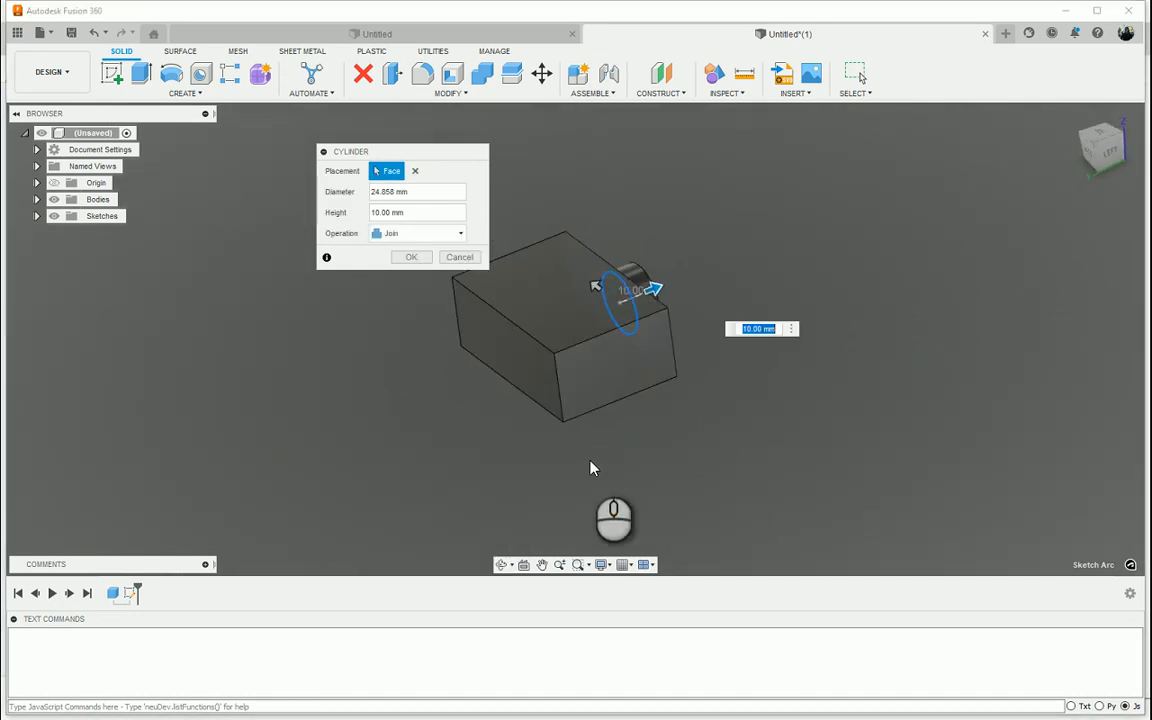
click(541, 387)
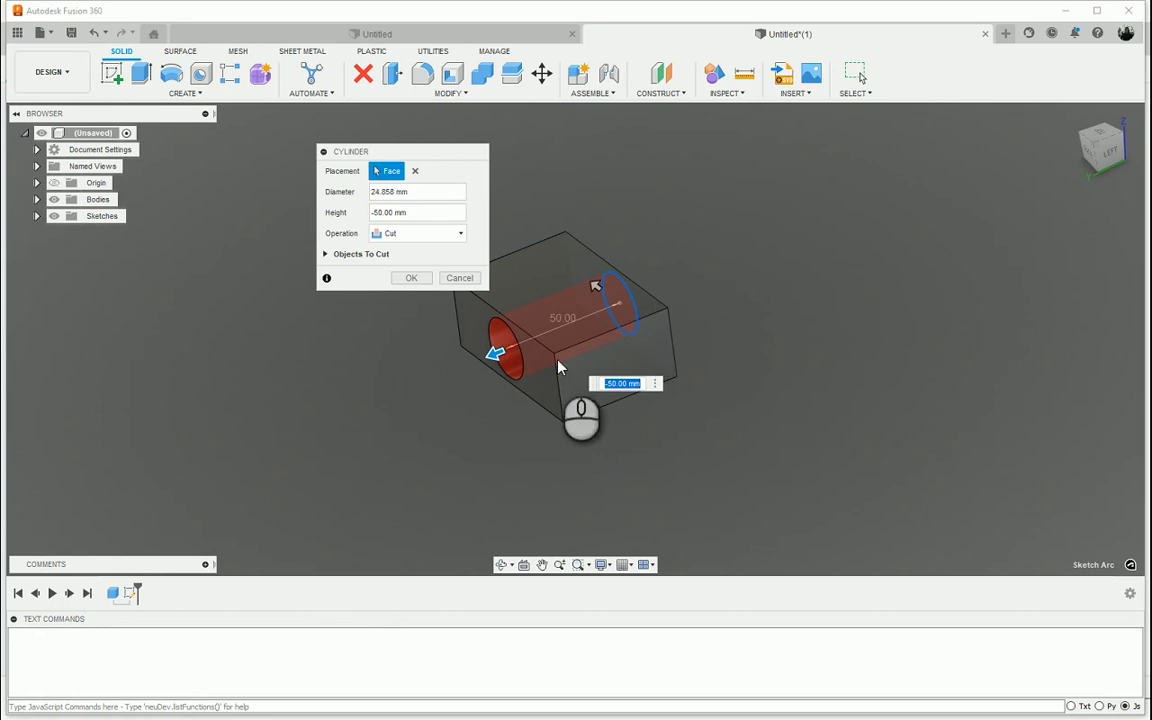
click(420, 212)
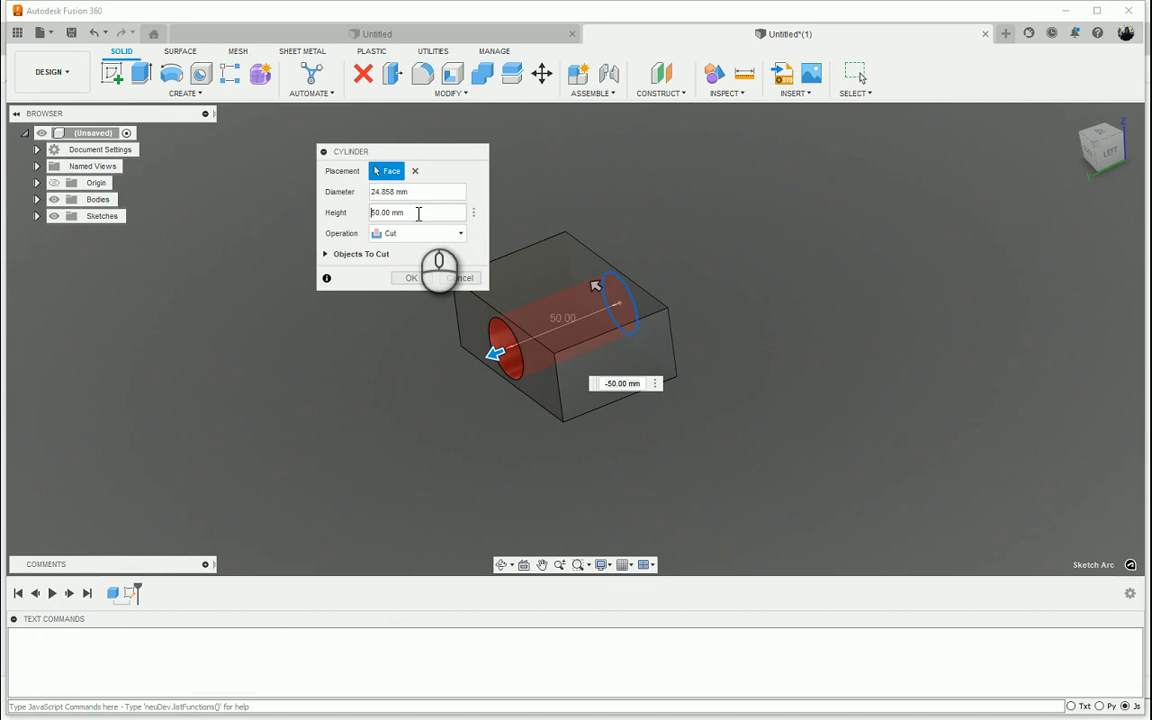
shift+middle_drag(665, 410, 428, 265)
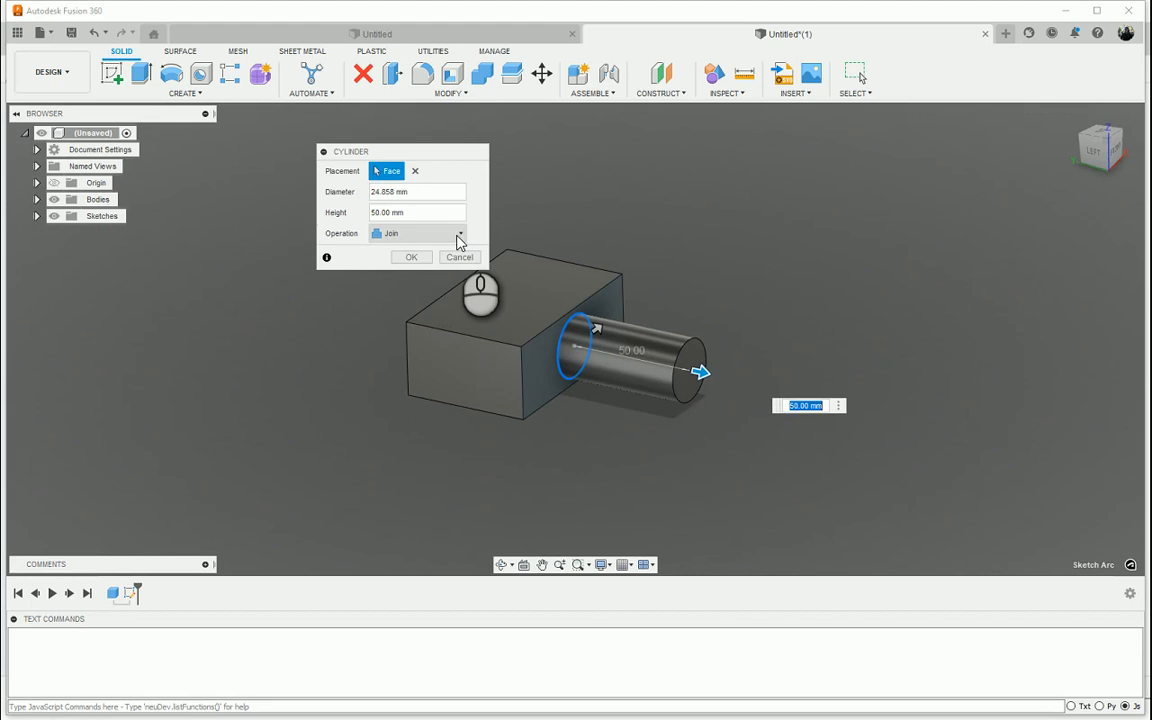
Change the cylinder's operation to Cut, set its height to -50 mm, and create the hole through the box
click(459, 236)
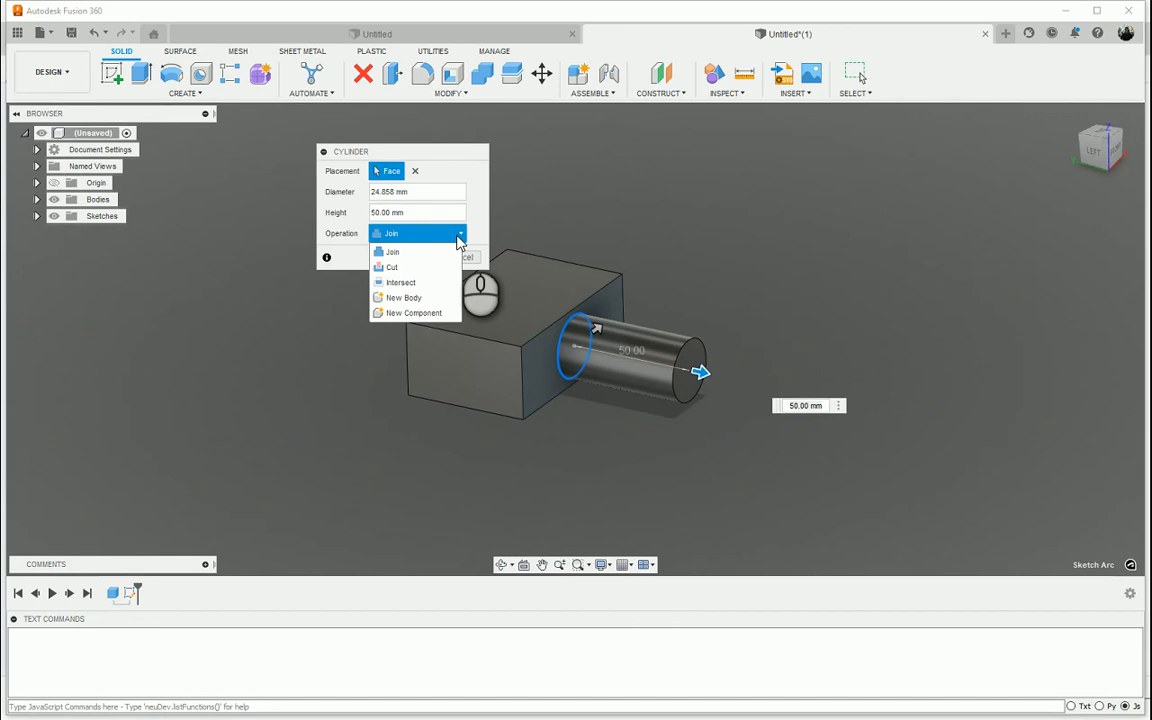
click(393, 267)
click(371, 212)
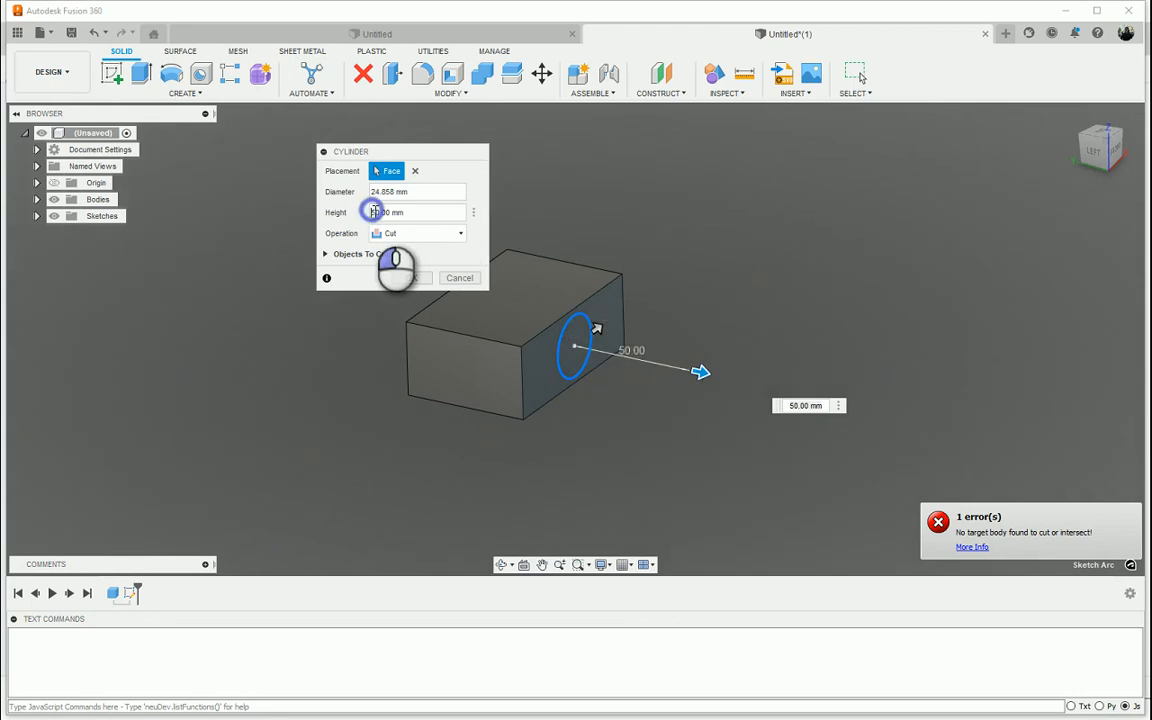
text(-)
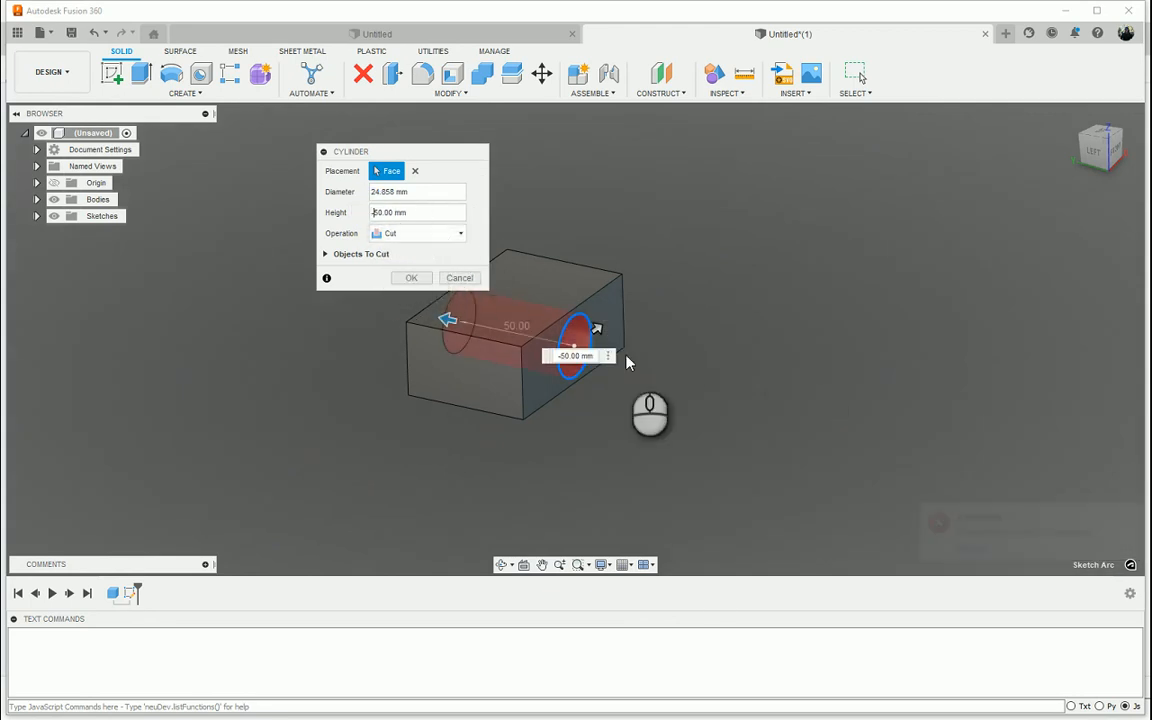
middle_drag(494, 390, 580, 392)
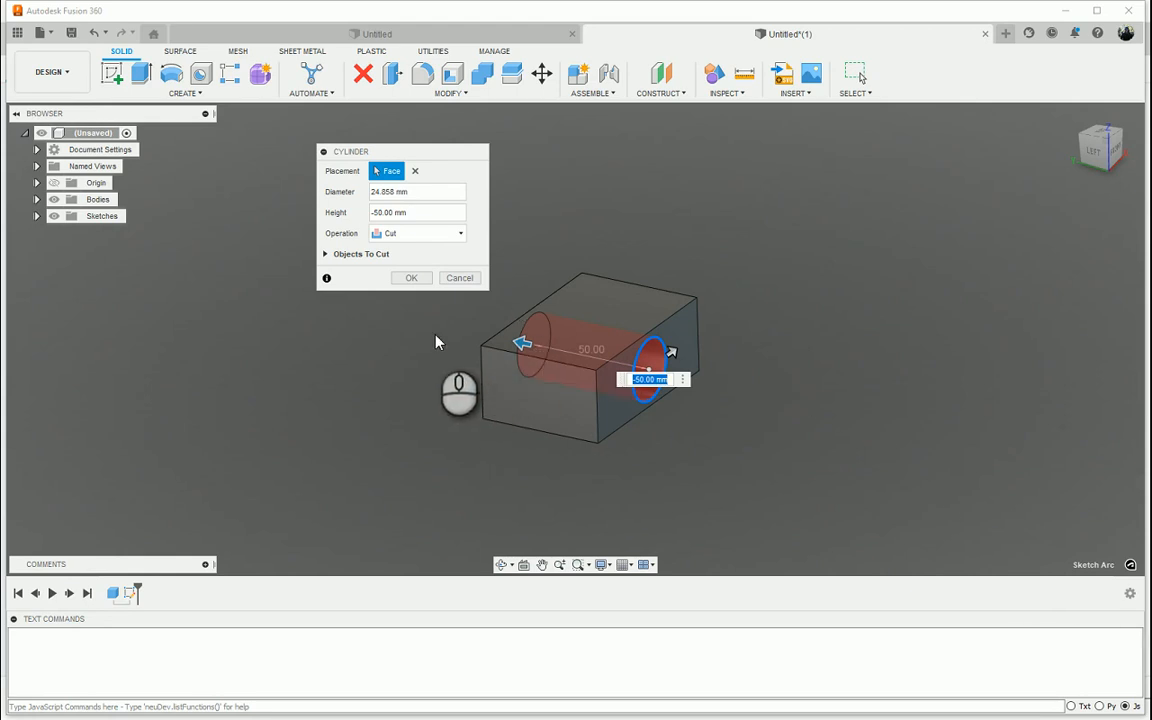
click(413, 278)
Expand the Bodies folder in the browser to examine which bodies the model contains
middle_drag(357, 399, 383, 380)
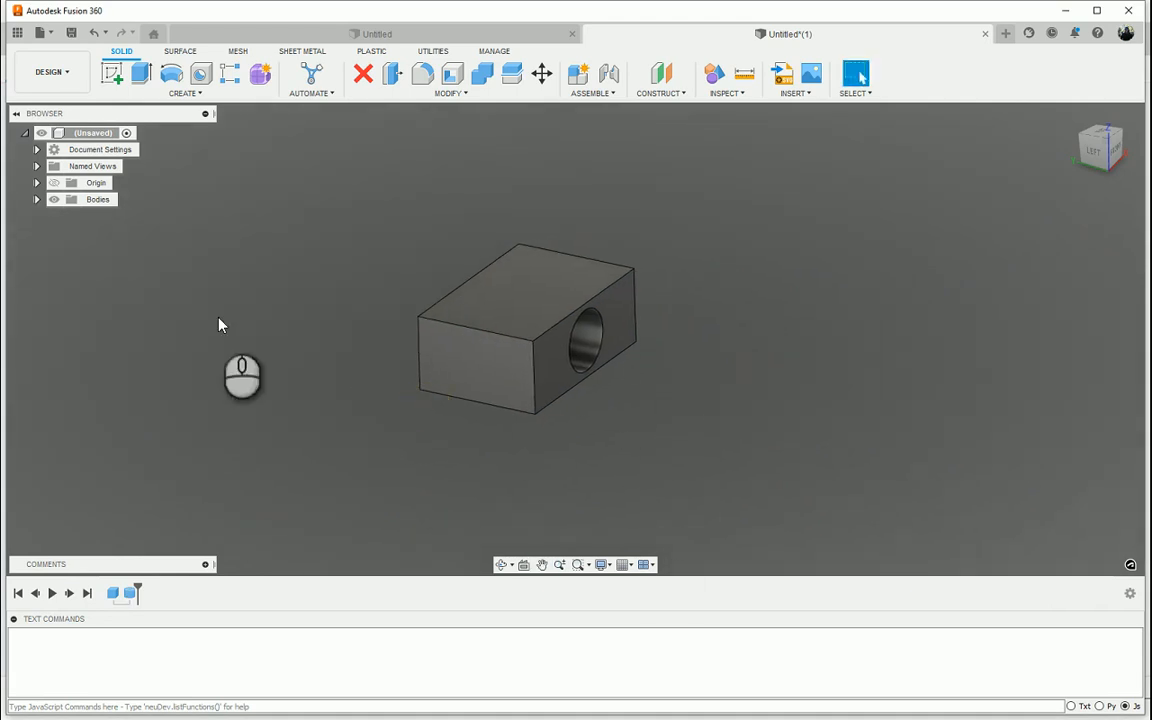
click(37, 199)
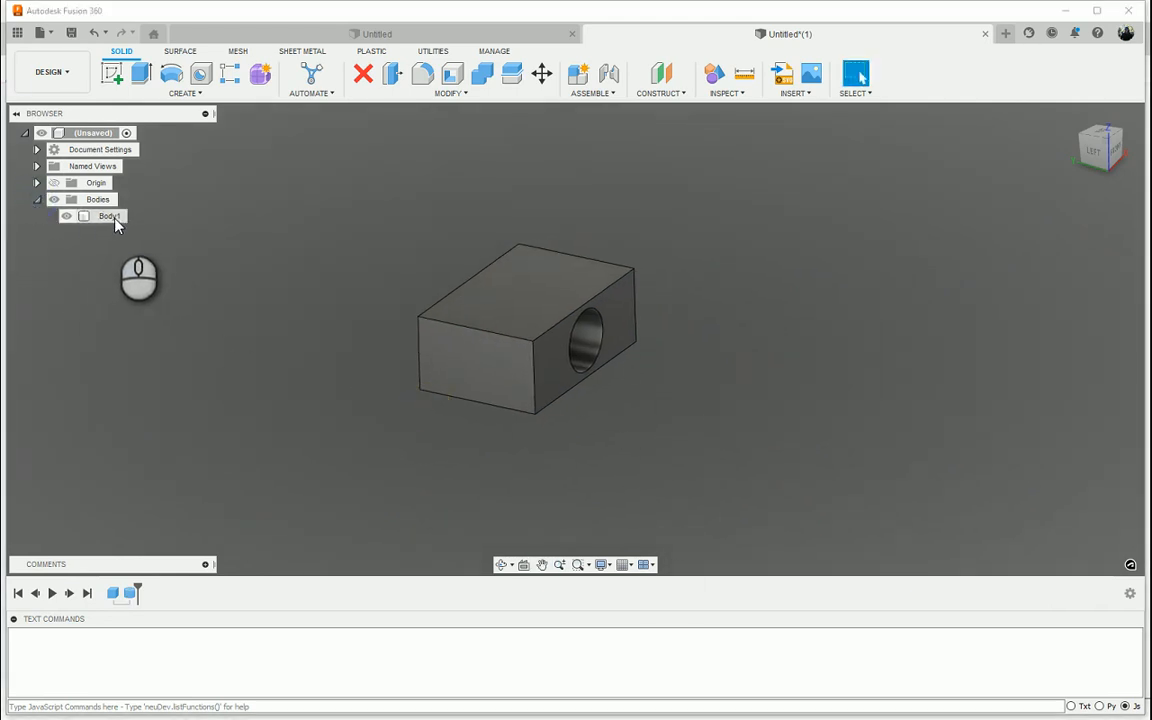
middle_drag(307, 389, 337, 396)
middle_drag(568, 414, 574, 414)
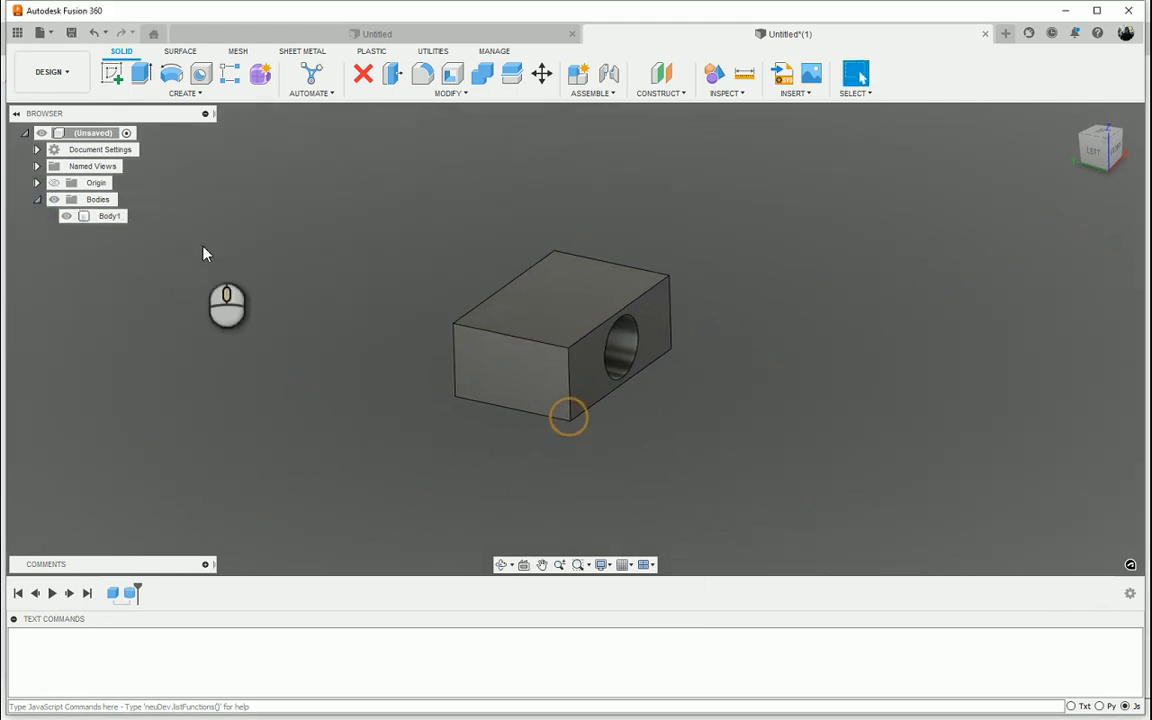
Place a 40 mm sphere primitive near the middle of the box's top face
click(200, 93)
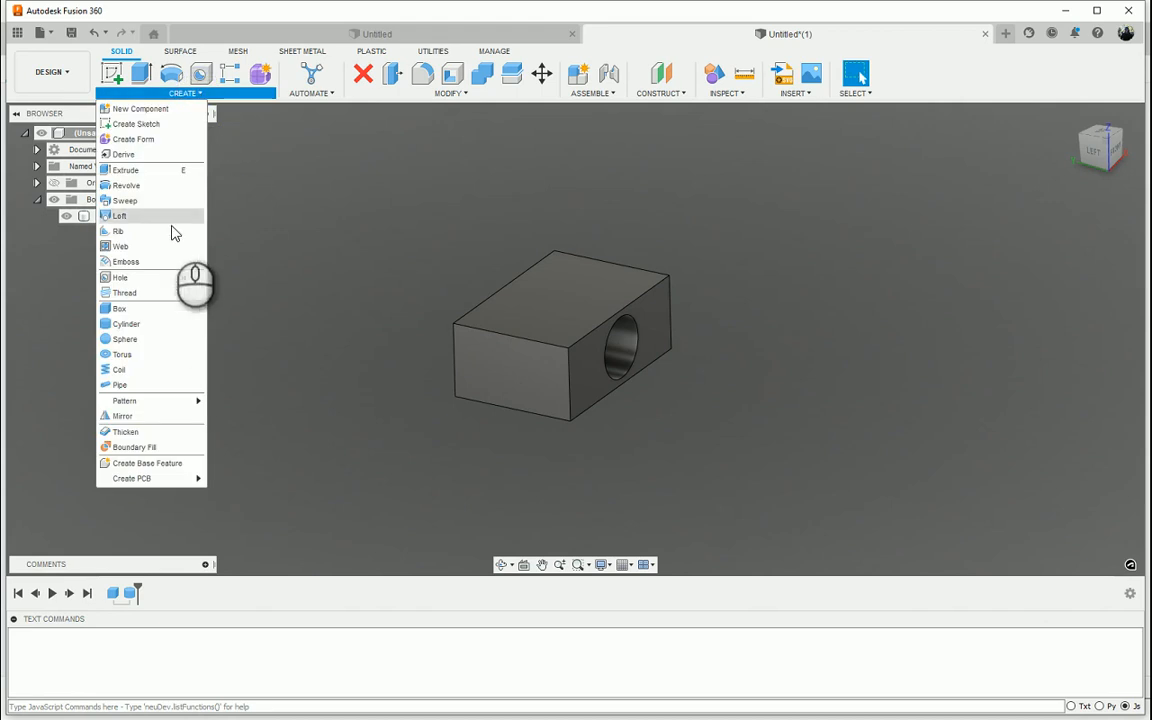
click(120, 340)
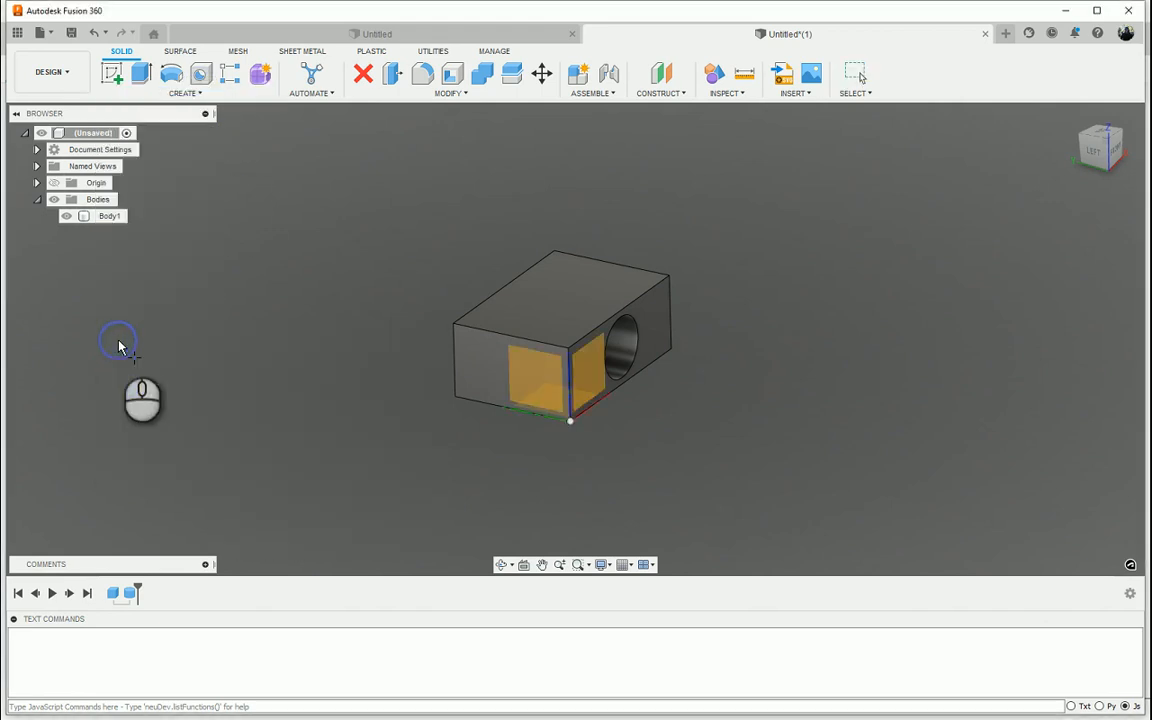
click(560, 292)
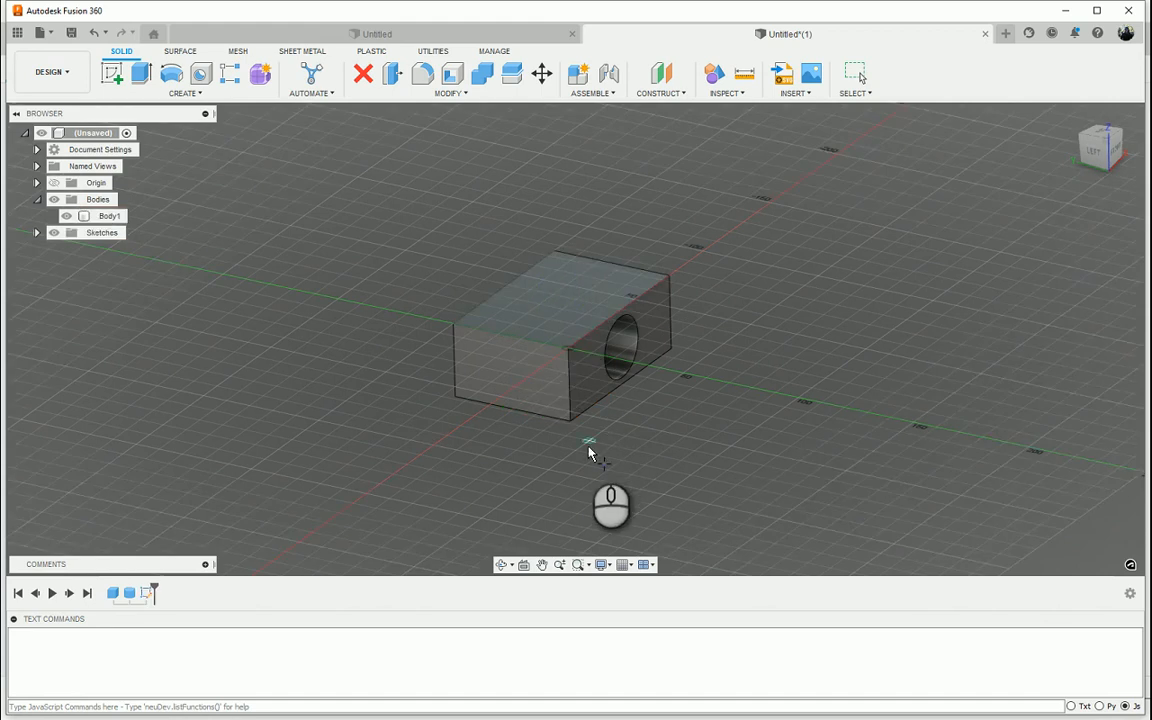
click(561, 296)
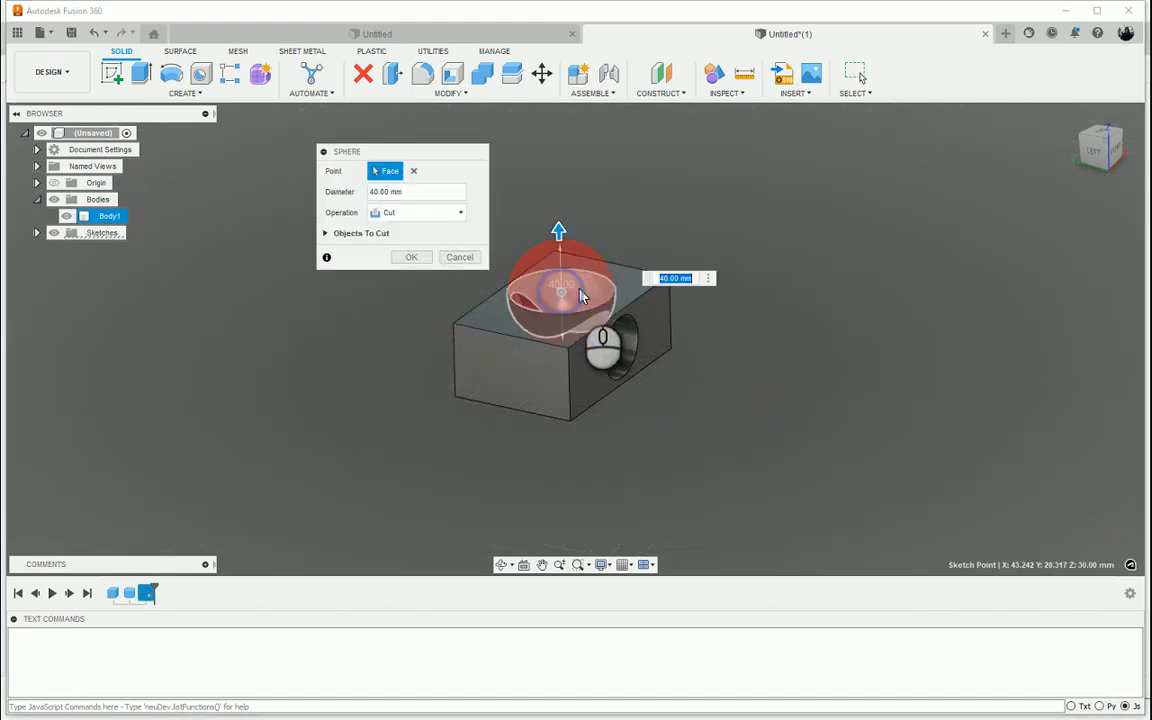
shift+middle_drag(616, 391, 813, 303)
shift+middle_drag(583, 350, 699, 265)
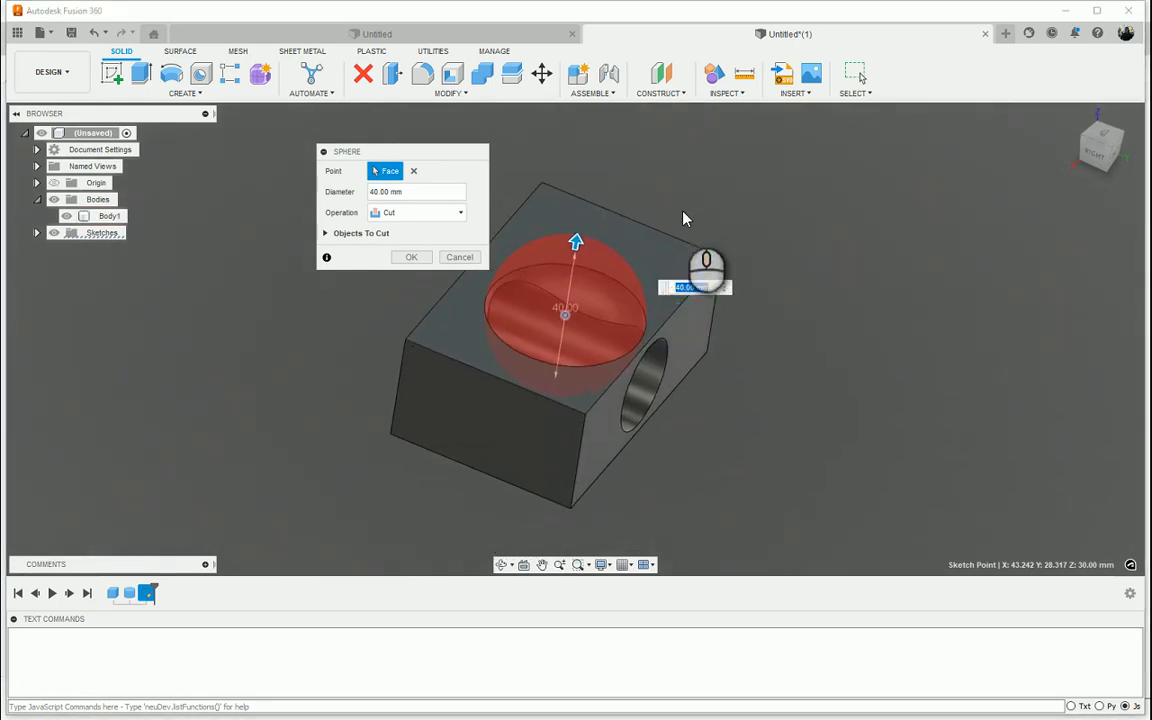
Set the sphere's operation to New Body, shrink its diameter slightly with the manipulator, and create it
click(440, 212)
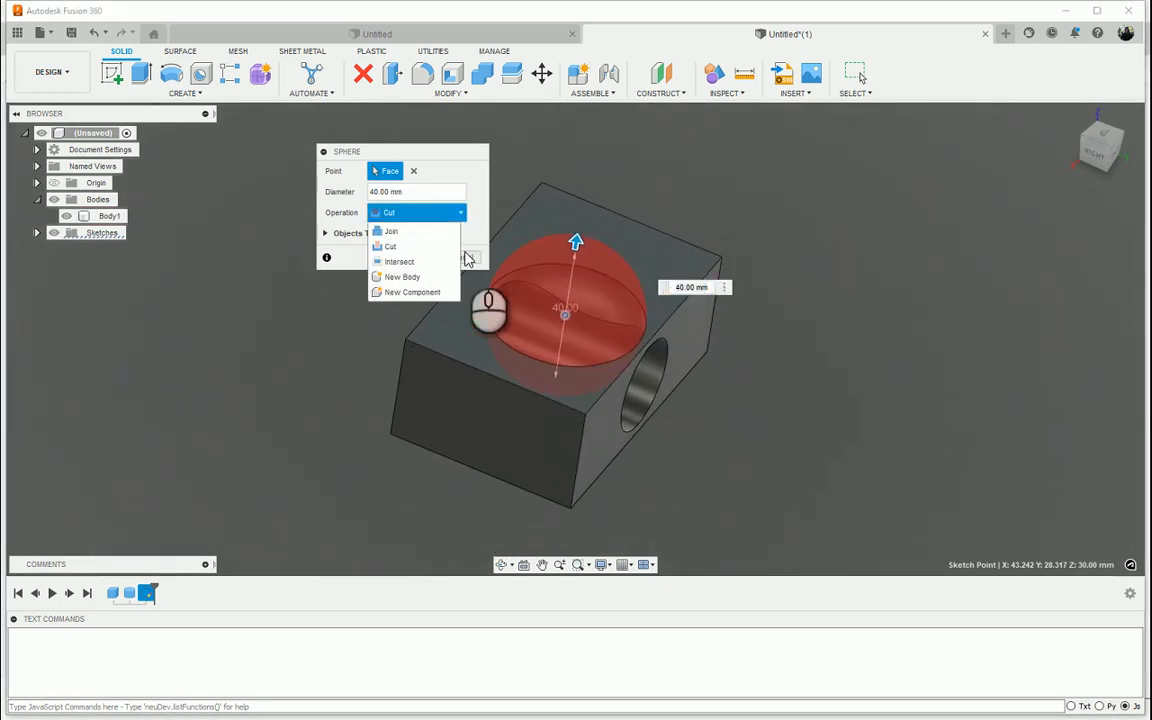
click(402, 277)
middle_drag(493, 389, 450, 397)
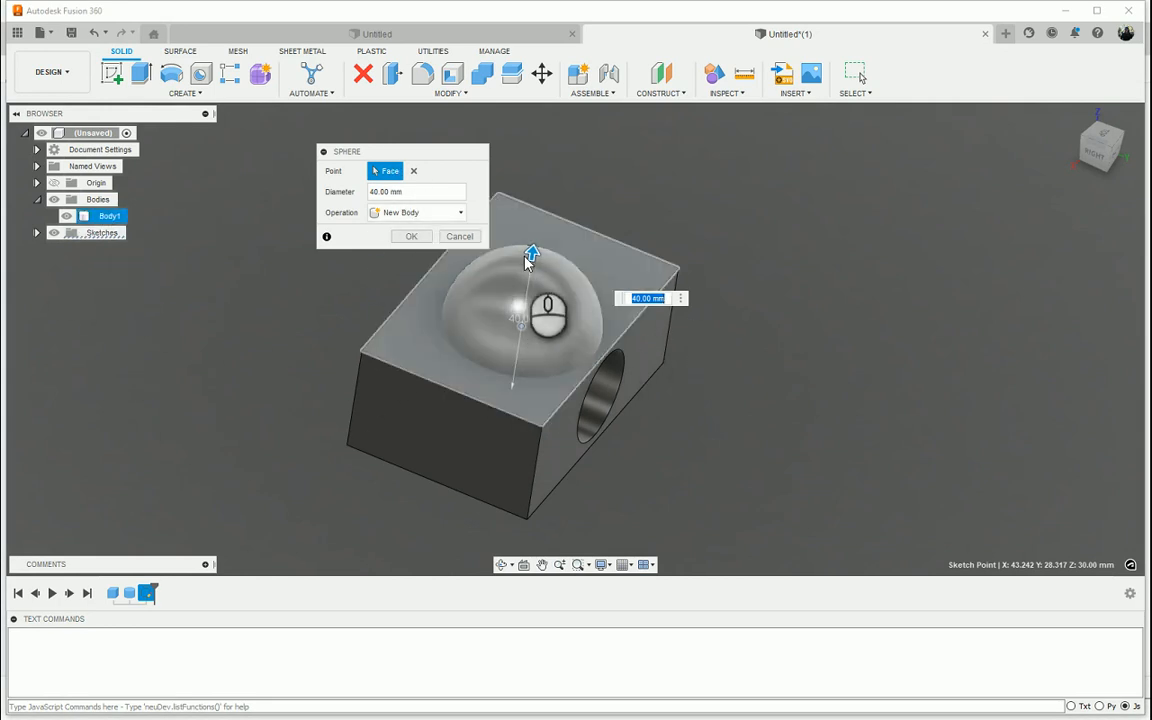
mouse_move(532, 254)
mouse_down()
mouse_move(540, 231)
mouse_move(545, 264)
mouse_up()
click(422, 240)
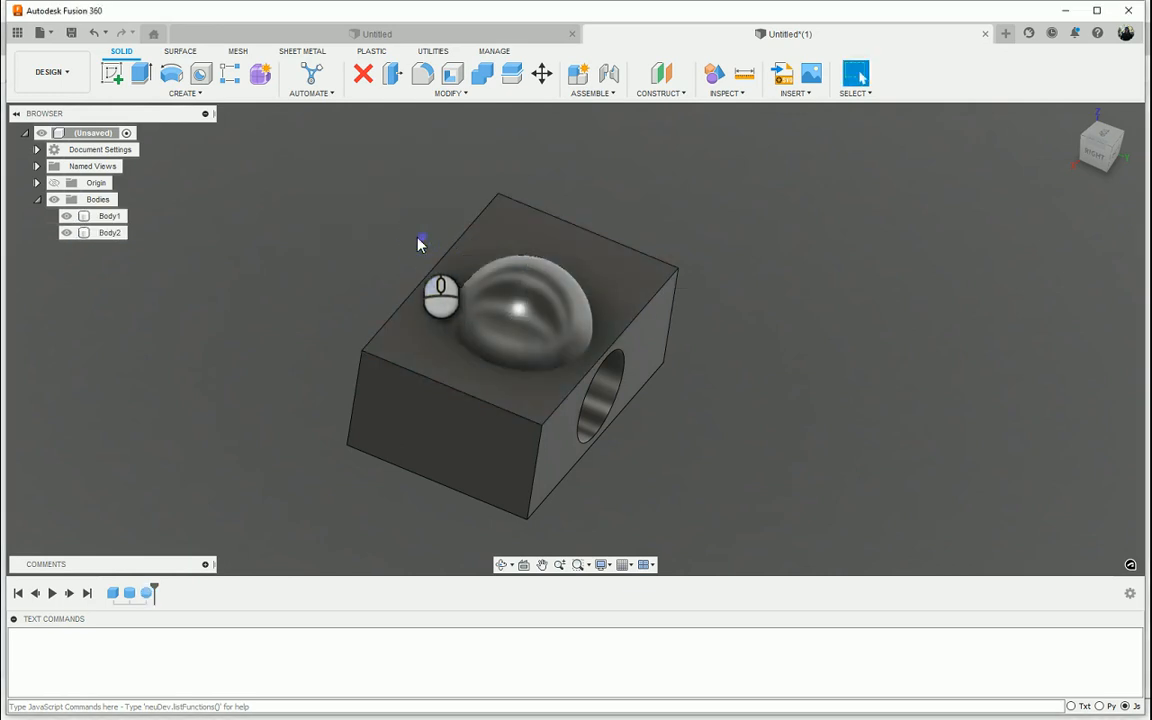
Select the box body and the sphere body in turn to examine them as separate bodies
click(108, 216)
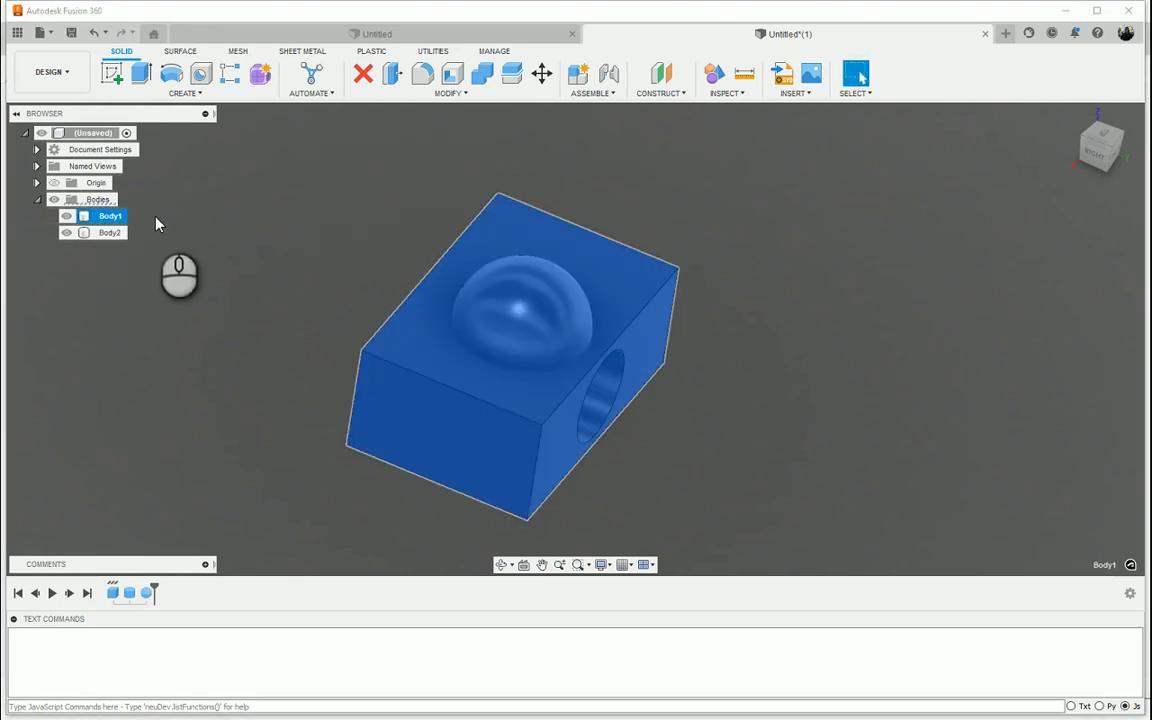
click(108, 232)
shift+middle_drag(214, 357, 698, 450)
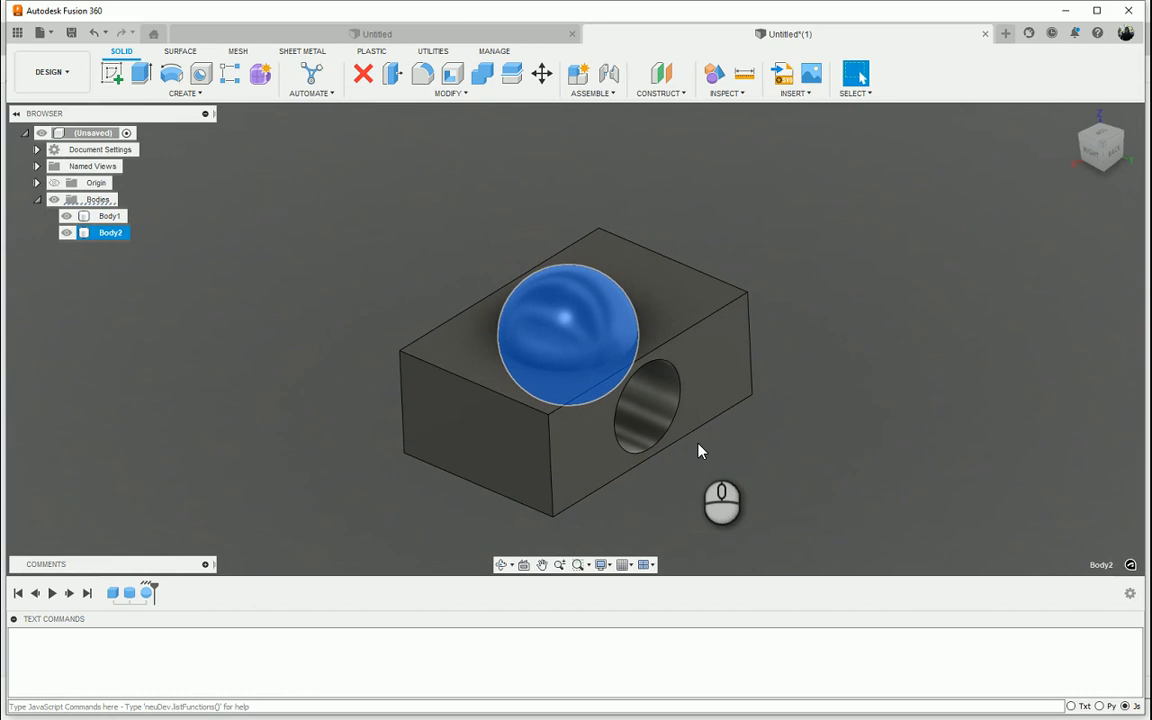
Open the list of solid creation tools
click(202, 94)
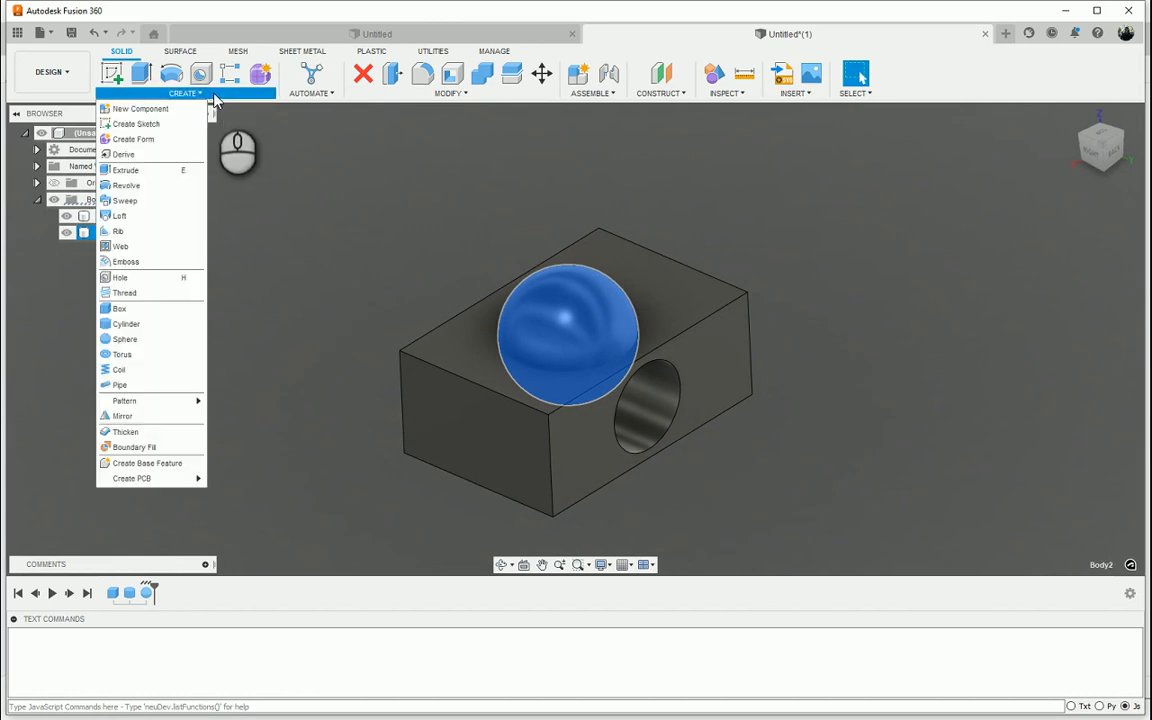